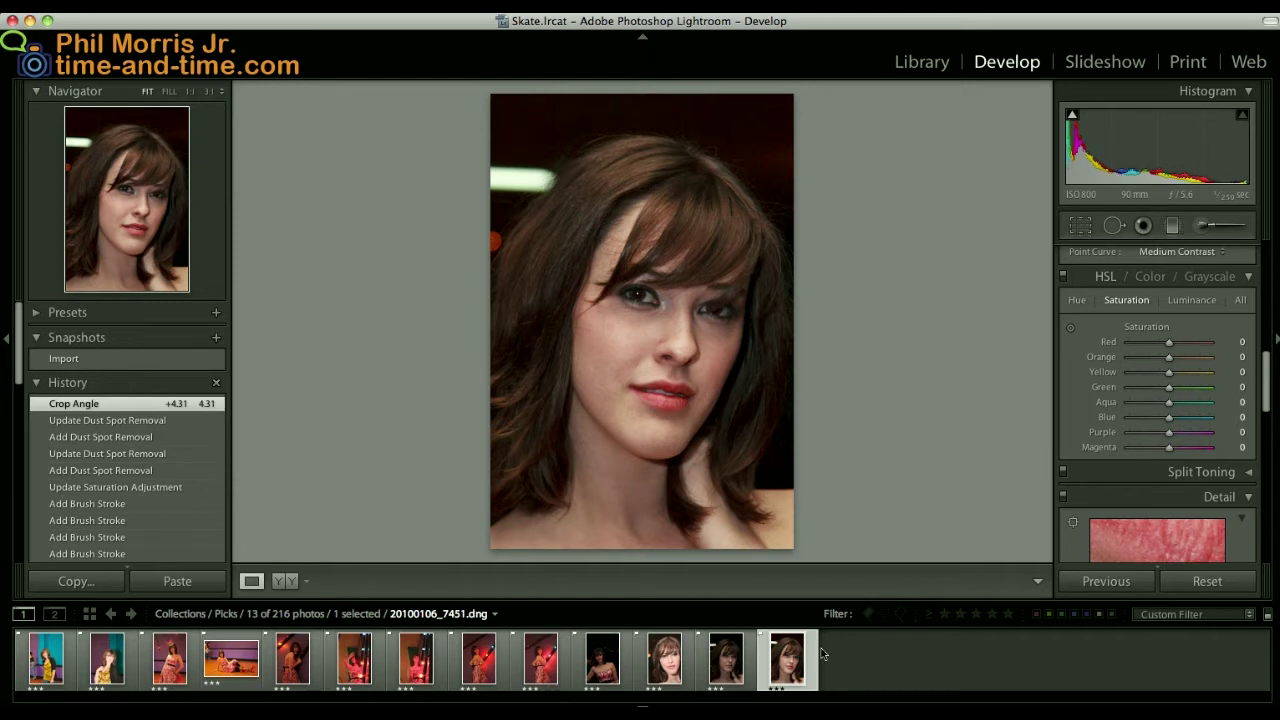
Compare the reset version of the portrait with the edited version, ending on the edited one.
{"action": "left_click", "coordinate": [734, 670]}
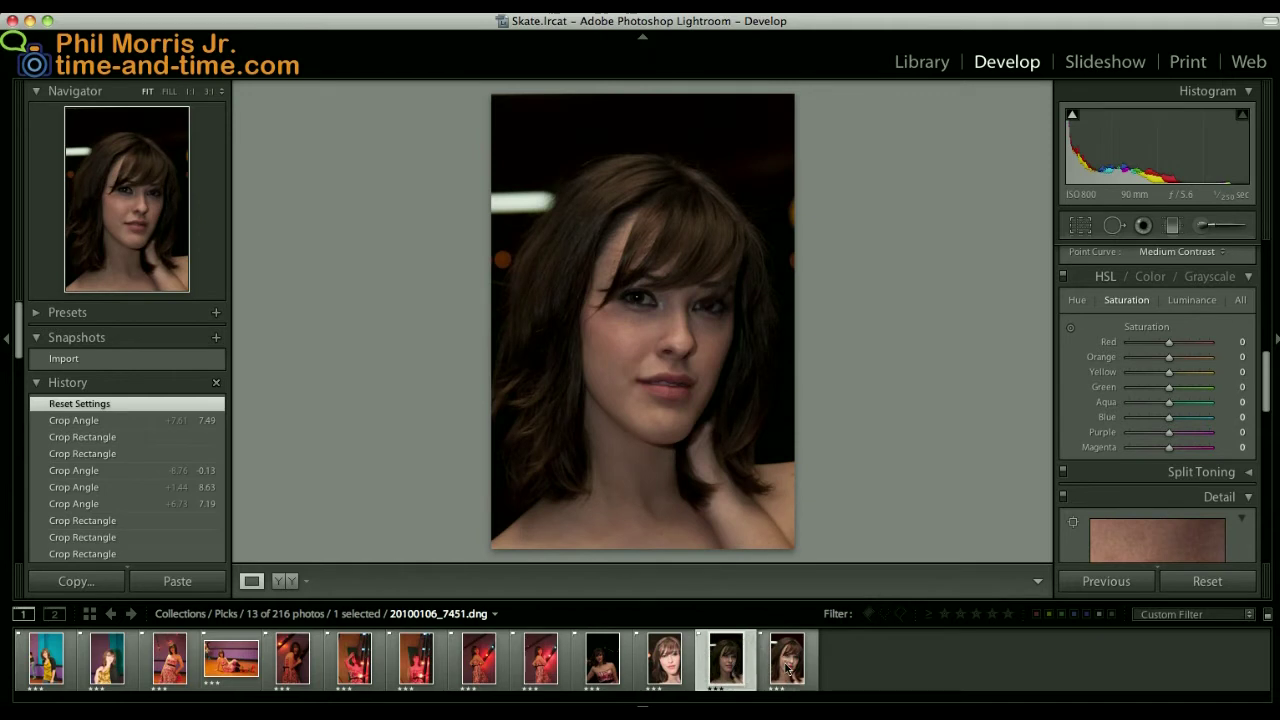
{"action": "left_click", "coordinate": [780, 668]}
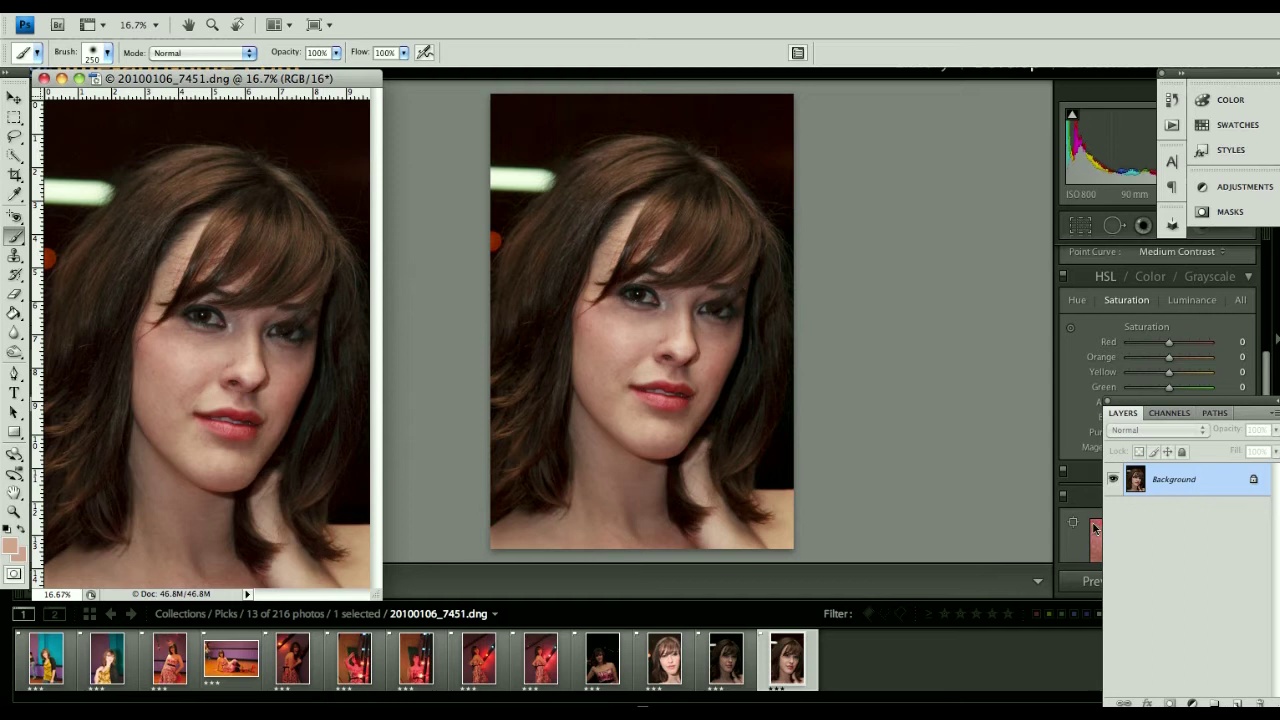
Duplicate the background layer, set the copy to Screen blending, and hide it with a black layer mask.
{"action": "key", "text": "super+j"}
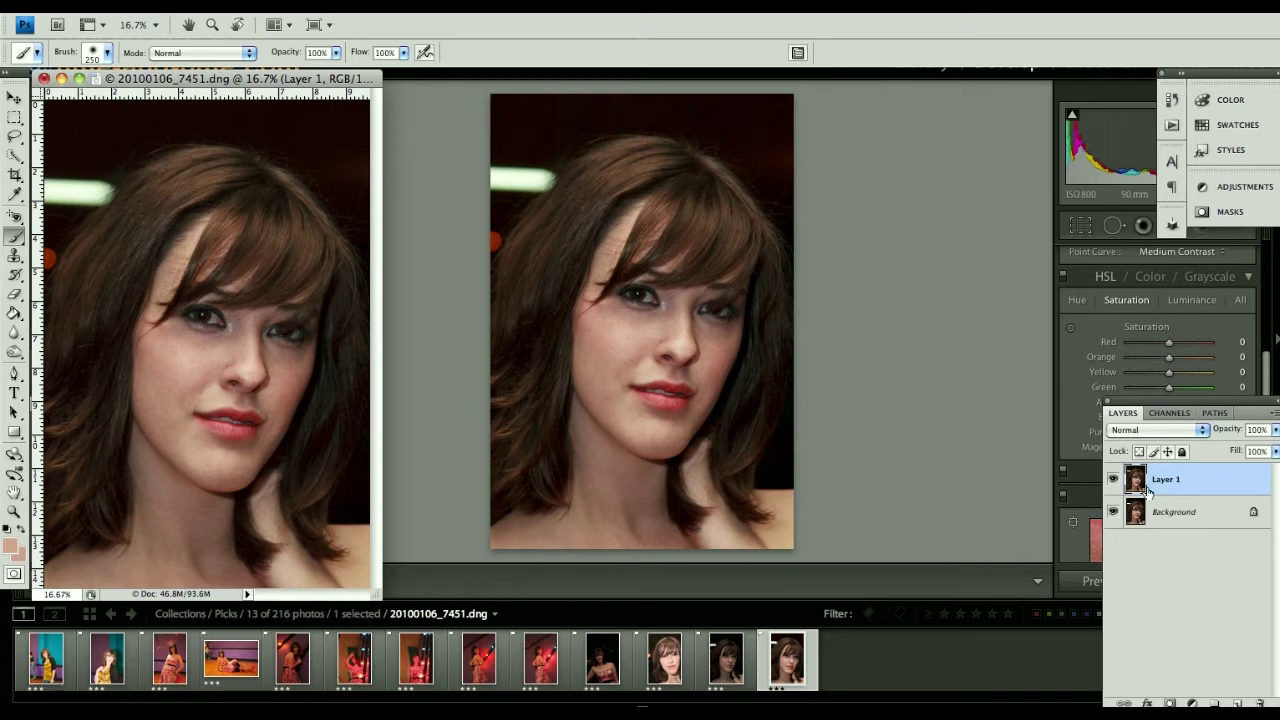
{"action": "left_click", "coordinate": [1158, 431]}
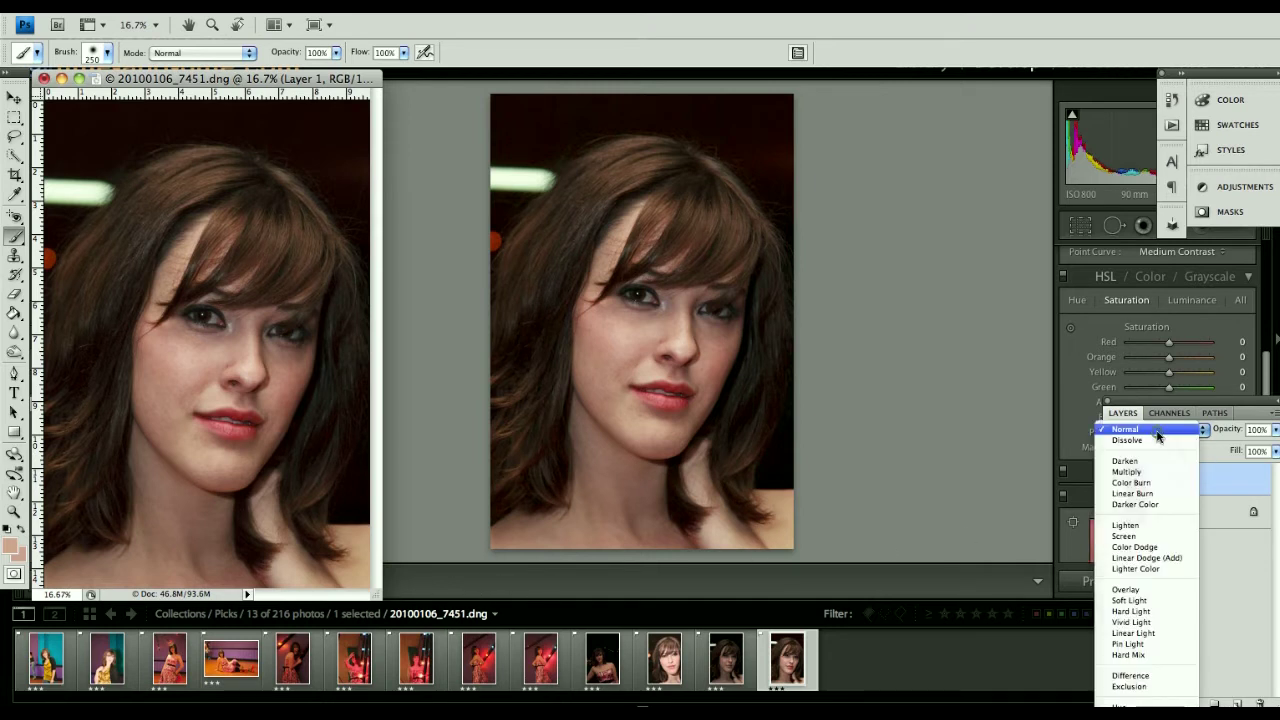
{"action": "left_click", "coordinate": [1123, 537]}
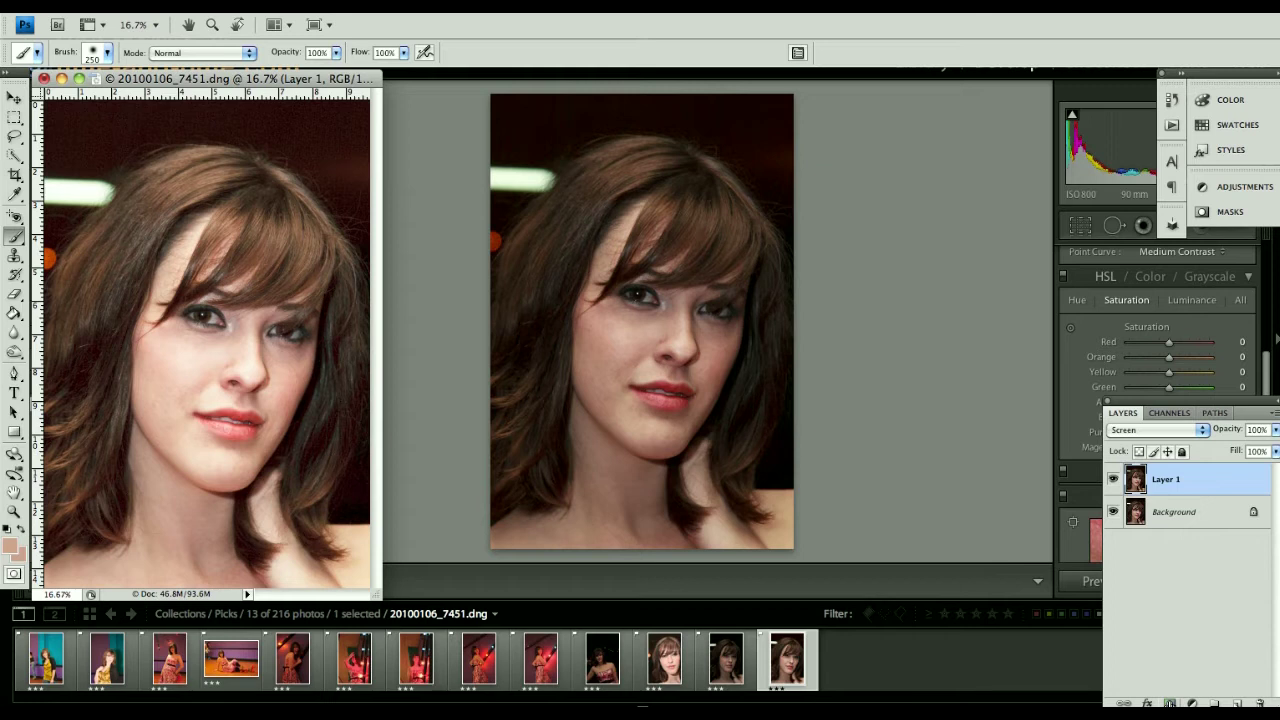
{"action": "left_click", "coordinate": [1170, 702], "text": "alt"}
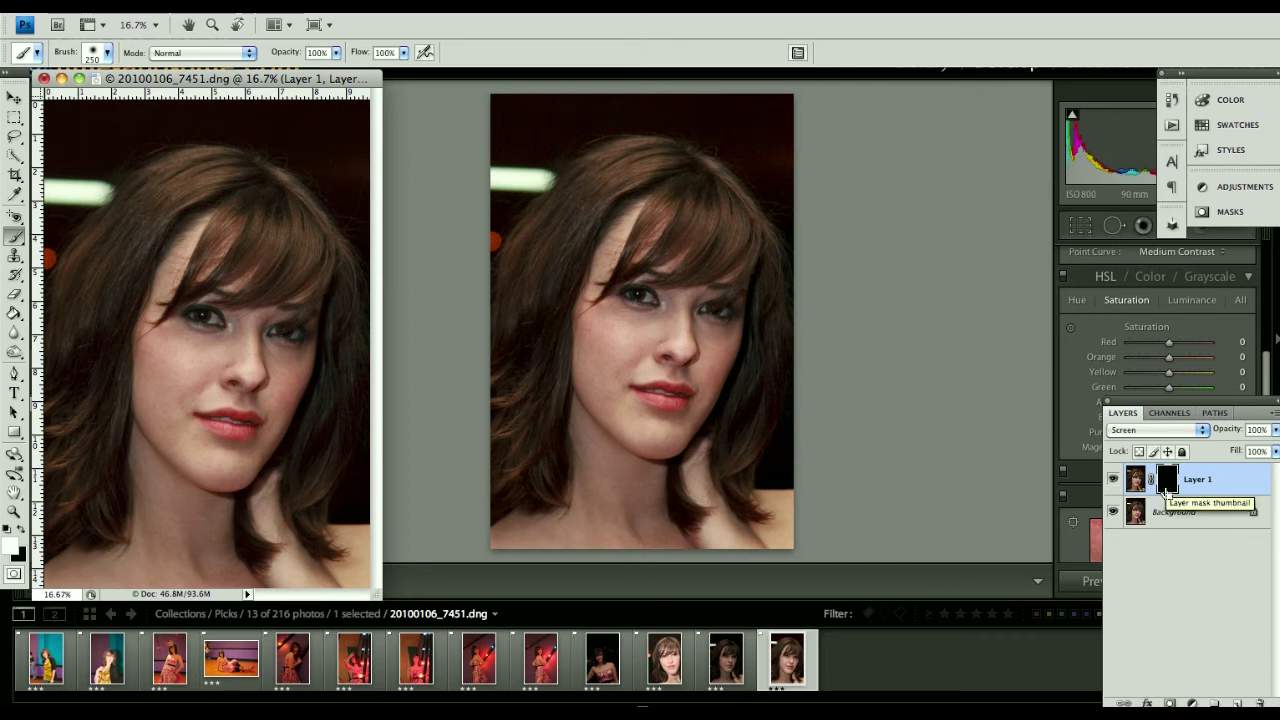
Brighten the iris and white of the eye on the image's left by painting white on the mask with a 45 px brush.
{"action": "key", "text": "super+plus"}
{"action": "key", "text": "super+plus"}
{"action": "key", "text": "super+plus"}
{"action": "key", "text": "super+plus"}
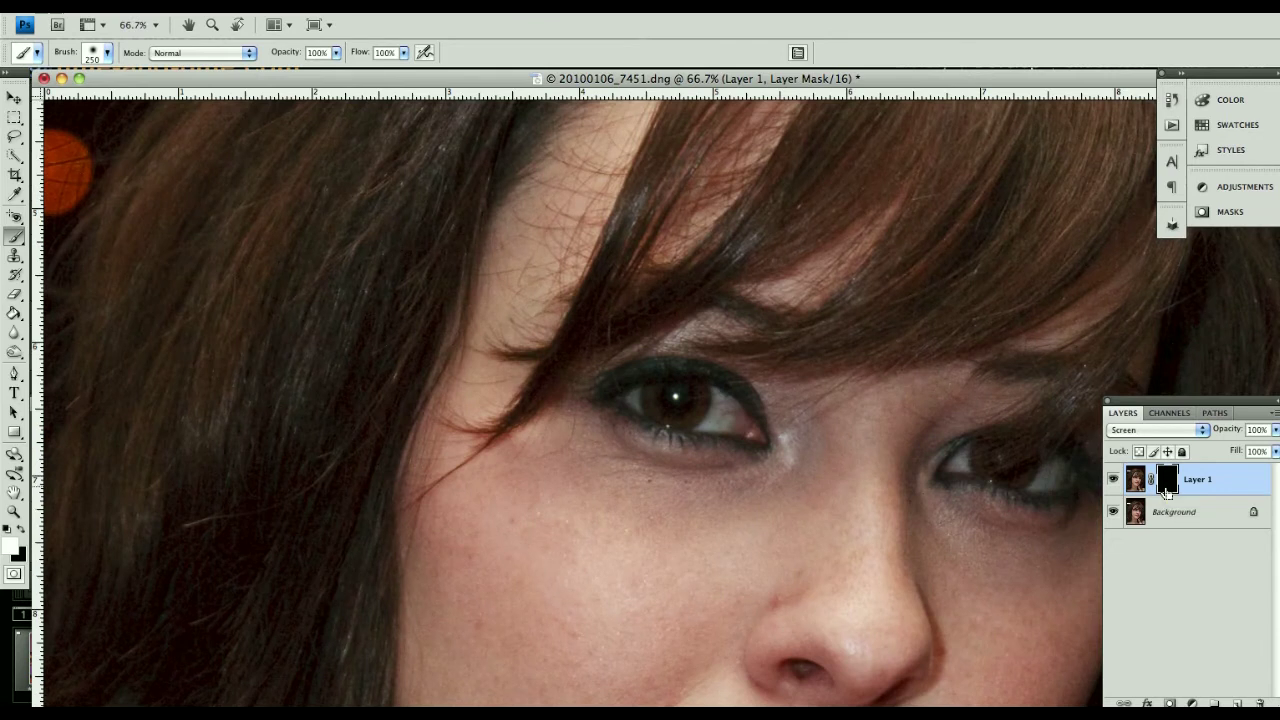
{"action": "key", "text": "super+plus"}
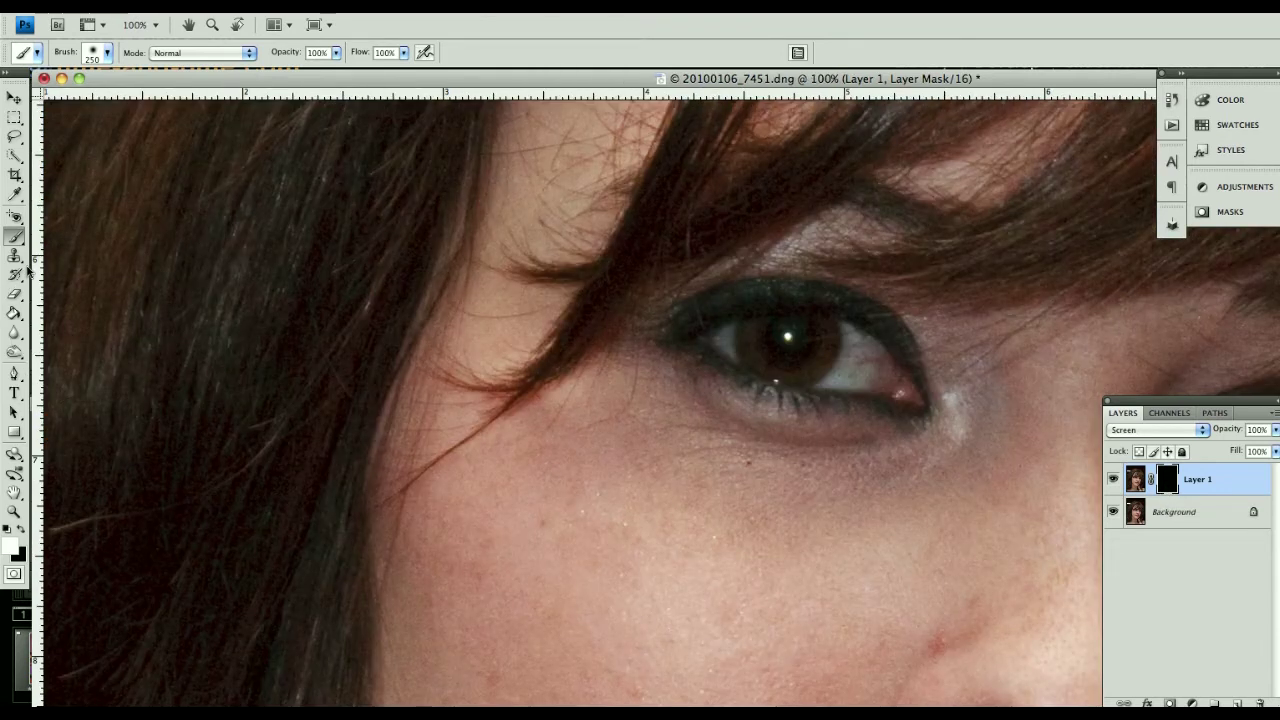
{"action": "key", "text": "bracketleft"}
{"action": "key", "text": "bracketleft"}
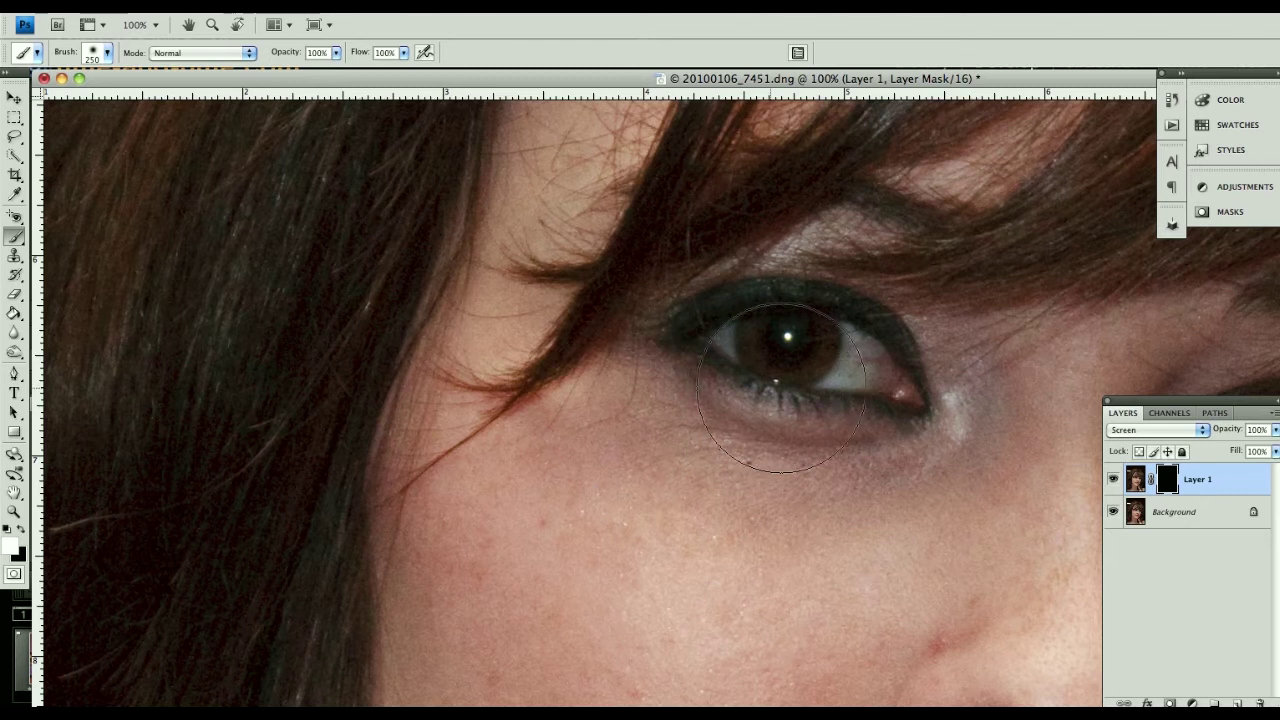
{"action": "key", "text": "bracketleft"}
{"action": "key", "text": "bracketleft"}
{"action": "key", "text": "bracketleft"}
{"action": "key", "text": "bracketleft"}
{"action": "key", "text": "bracketleft"}
{"action": "key", "text": "bracketleft"}
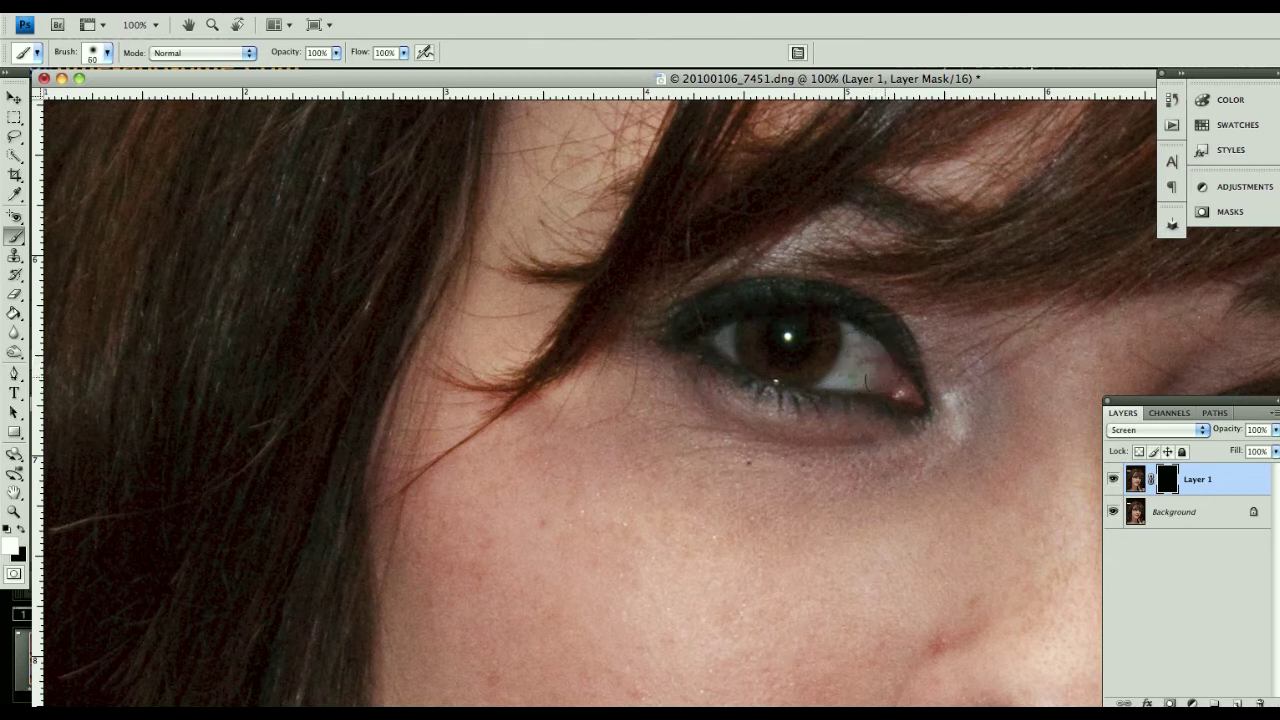
{"action": "key", "text": "bracketleft"}
{"action": "key", "text": "bracketleft"}
{"action": "key", "text": "bracketleft"}
{"action": "mouse_move", "coordinate": [872, 370]}
{"action": "left_mouse_down"}
{"action": "mouse_move", "coordinate": [832, 340]}
{"action": "mouse_move", "coordinate": [874, 372]}
{"action": "left_mouse_up"}
{"action": "mouse_move", "coordinate": [780, 330]}
{"action": "left_mouse_down"}
{"action": "mouse_move", "coordinate": [726, 346]}
{"action": "mouse_move", "coordinate": [878, 388]}
{"action": "left_mouse_up"}
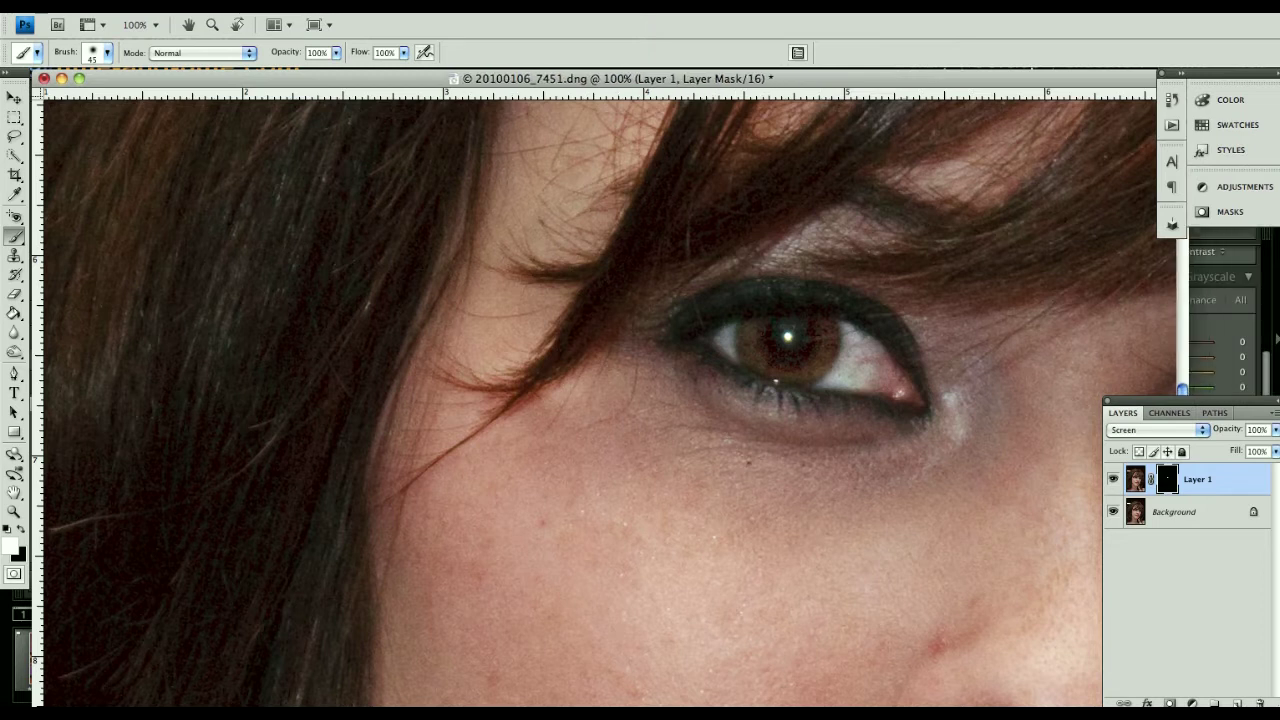
Brighten the iris and whites of the other eye on the mask, shrinking the brush to 25 px for the corners.
{"action": "left_click_drag", "start_coordinate": [1000, 426], "coordinate": [606, 429]}
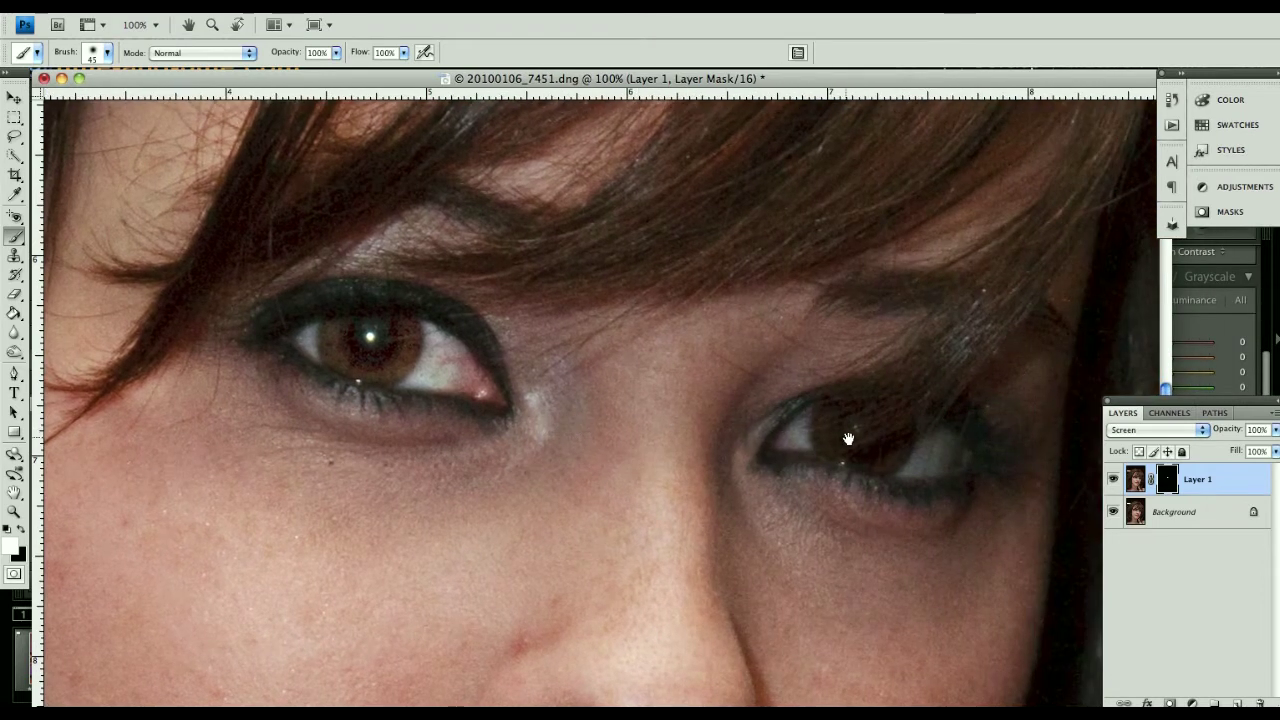
{"action": "mouse_move", "coordinate": [925, 455]}
{"action": "left_mouse_down"}
{"action": "mouse_move", "coordinate": [935, 445]}
{"action": "mouse_move", "coordinate": [900, 470]}
{"action": "left_mouse_up"}
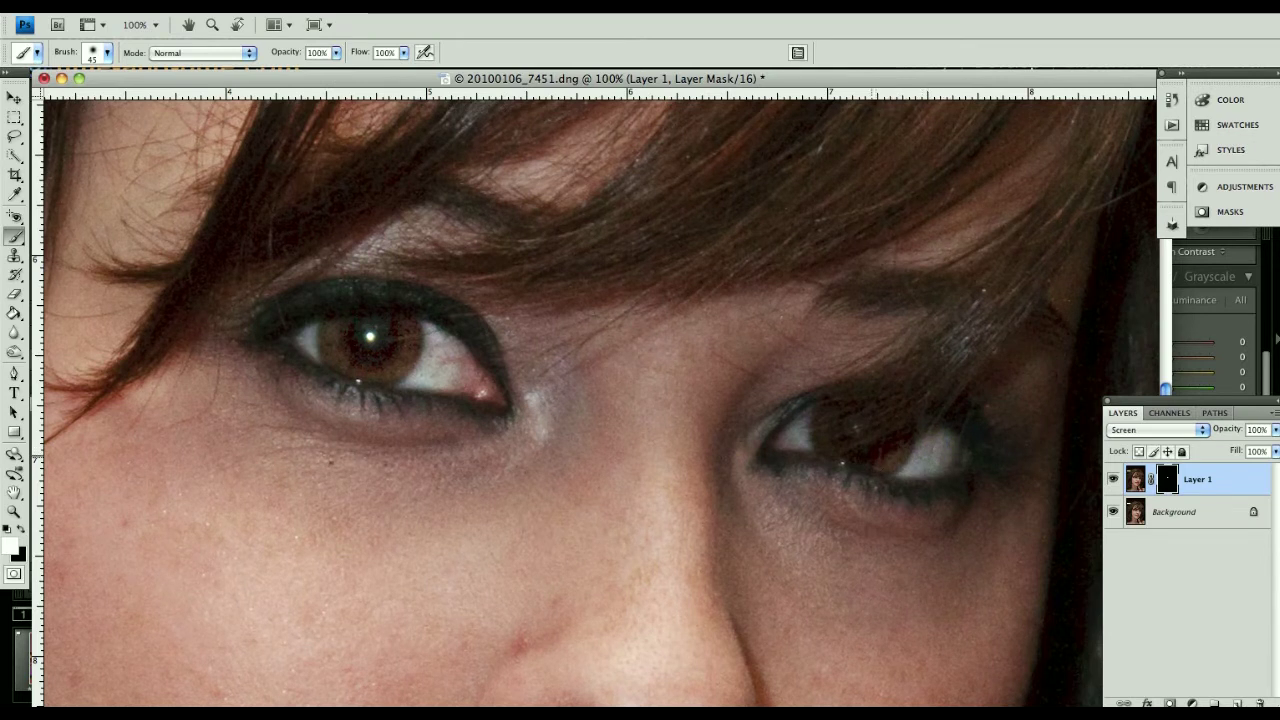
{"action": "left_click_drag", "start_coordinate": [790, 440], "coordinate": [805, 425]}
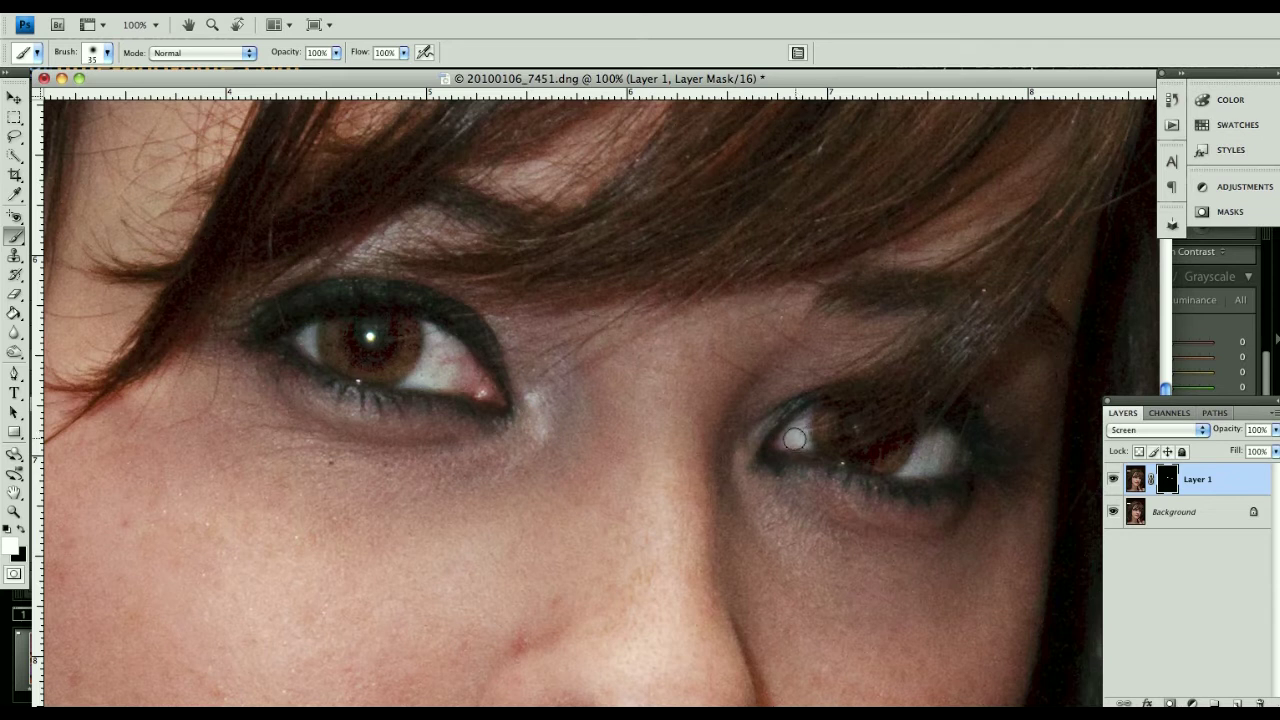
{"action": "key", "text": "bracketleft"}
{"action": "key", "text": "bracketleft"}
{"action": "left_click_drag", "start_coordinate": [785, 440], "coordinate": [802, 434]}
{"action": "mouse_move", "coordinate": [913, 451]}
{"action": "left_mouse_down"}
{"action": "mouse_move", "coordinate": [955, 457]}
{"action": "mouse_move", "coordinate": [928, 460]}
{"action": "left_mouse_up"}
Brighten the teeth by painting white on the mask, reducing the brush to 15 px for the narrow parts.
{"action": "left_click_drag", "start_coordinate": [610, 580], "coordinate": [651, 251]}
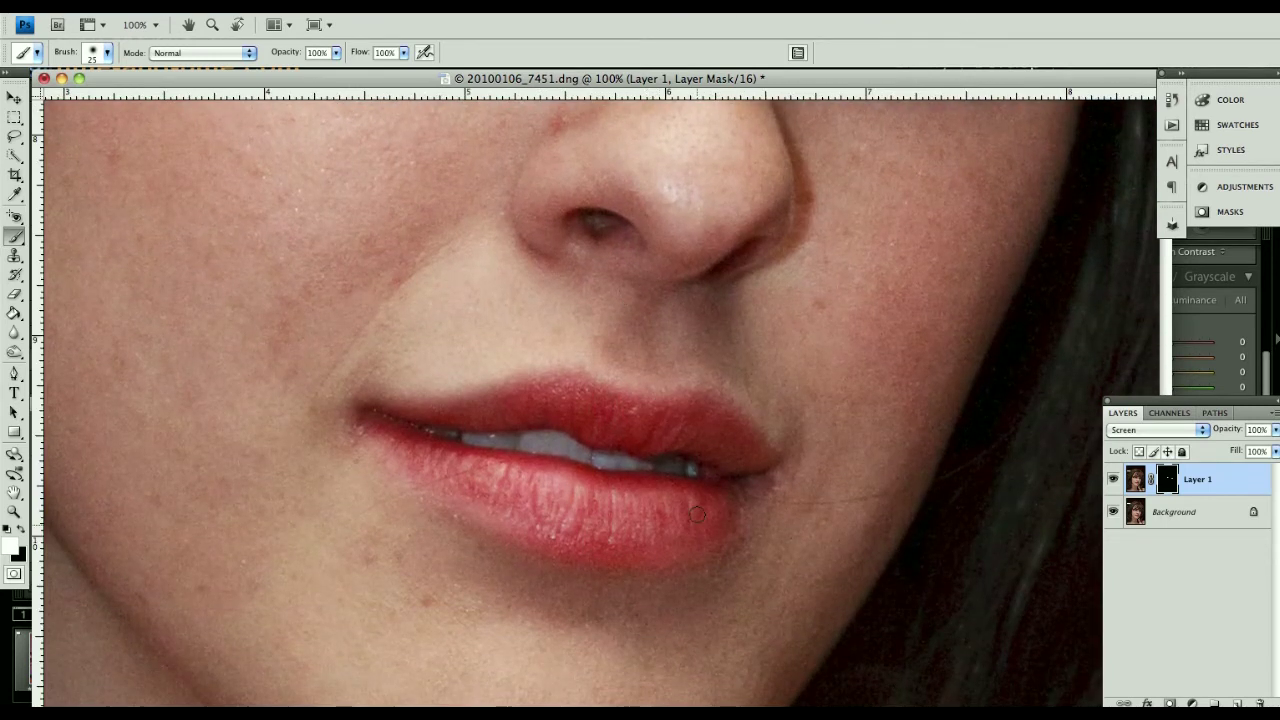
{"action": "mouse_move", "coordinate": [689, 469]}
{"action": "left_mouse_down"}
{"action": "mouse_move", "coordinate": [508, 441]}
{"action": "mouse_move", "coordinate": [552, 446]}
{"action": "mouse_move", "coordinate": [531, 443]}
{"action": "left_mouse_up"}
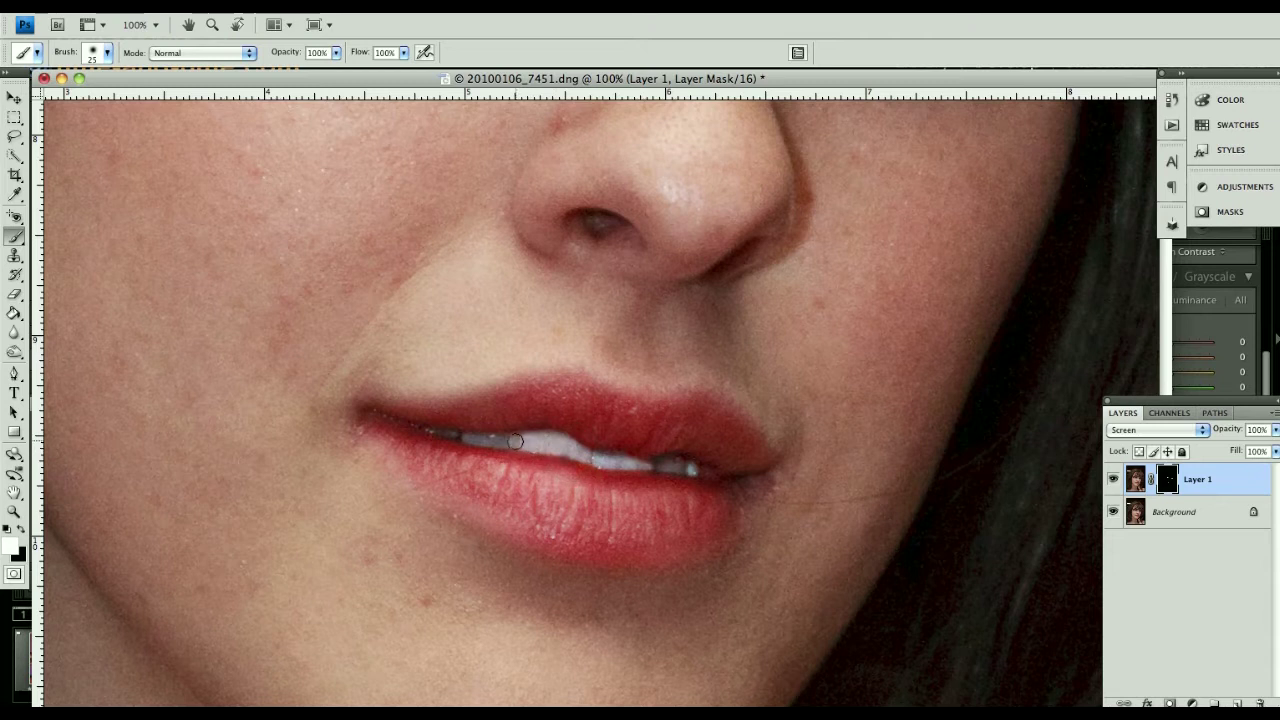
{"action": "key", "text": "bracketleft"}
{"action": "key", "text": "bracketleft"}
{"action": "mouse_move", "coordinate": [503, 440]}
{"action": "left_mouse_down"}
{"action": "mouse_move", "coordinate": [472, 441]}
{"action": "mouse_move", "coordinate": [500, 462]}
{"action": "mouse_move", "coordinate": [583, 455]}
{"action": "left_mouse_up"}
Lower the Screen layer's opacity to 38% and flatten the image.
{"action": "key", "text": "super+minus"}
{"action": "key", "text": "super+minus"}
{"action": "key", "text": "super+minus"}
{"action": "key", "text": "super+minus"}
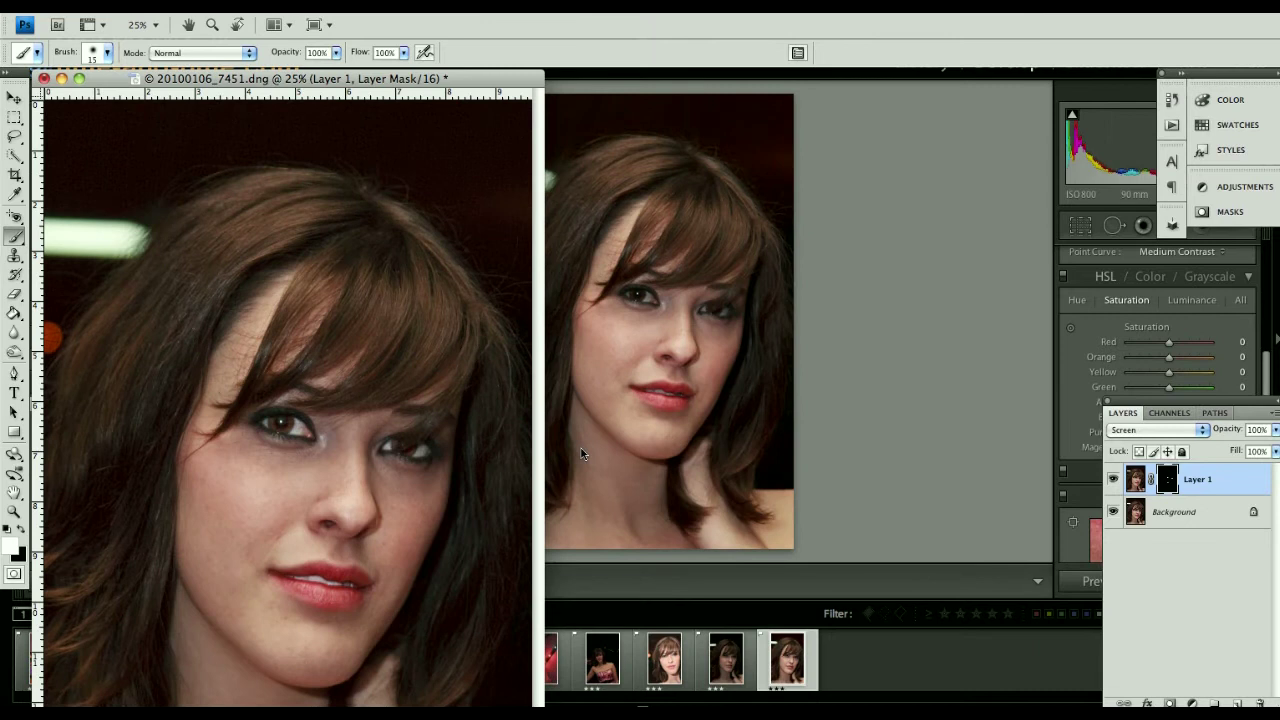
{"action": "key", "text": "super+minus"}
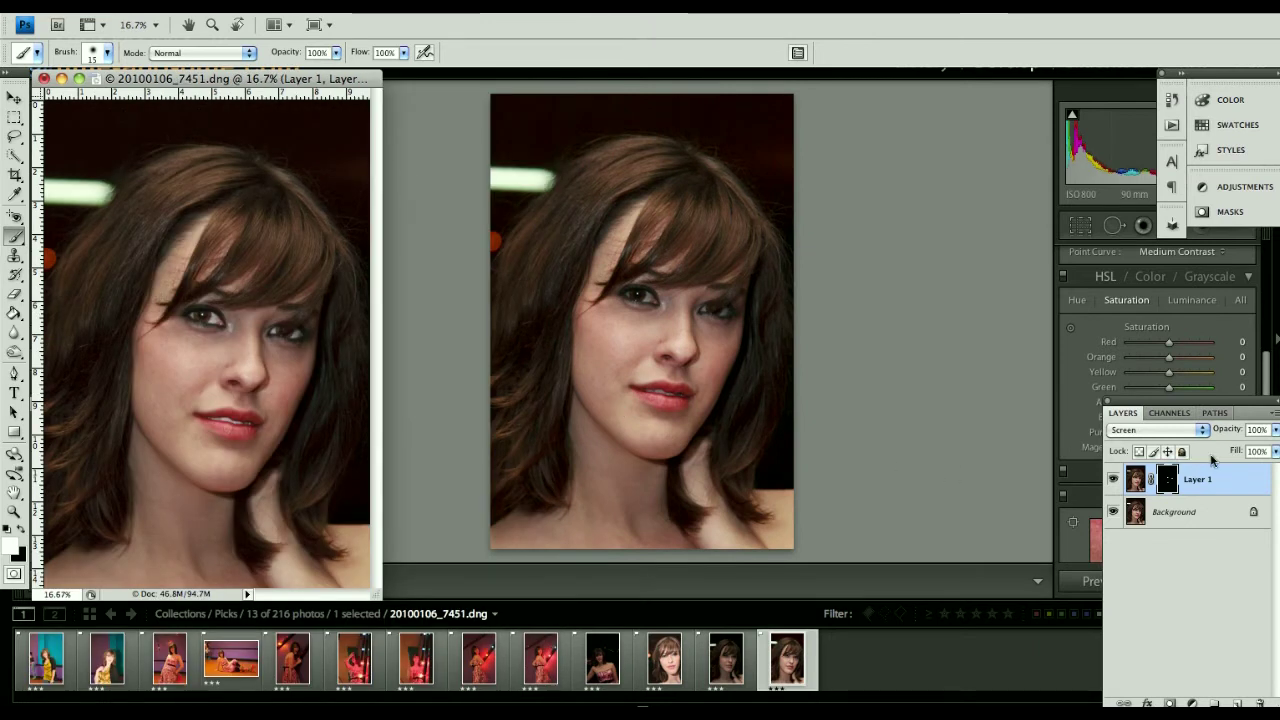
{"action": "left_click_drag", "start_coordinate": [1234, 432], "coordinate": [1182, 430]}
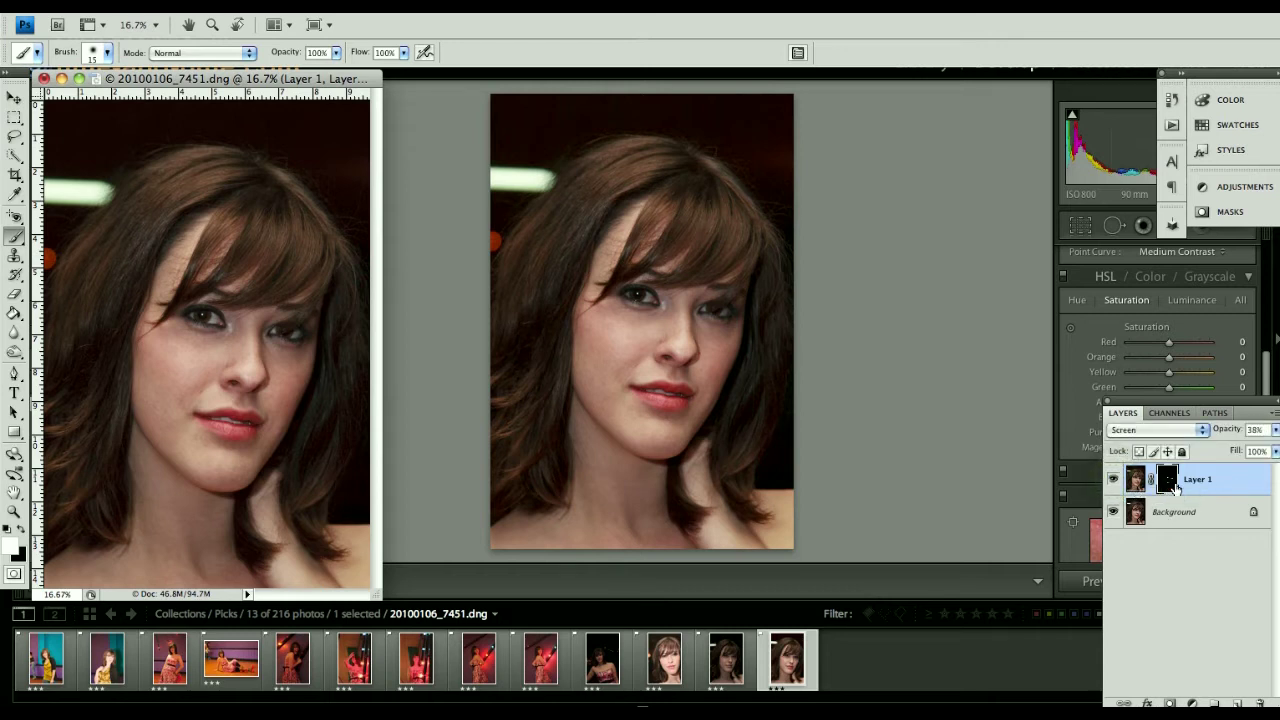
{"action": "right_click", "coordinate": [1226, 480]}
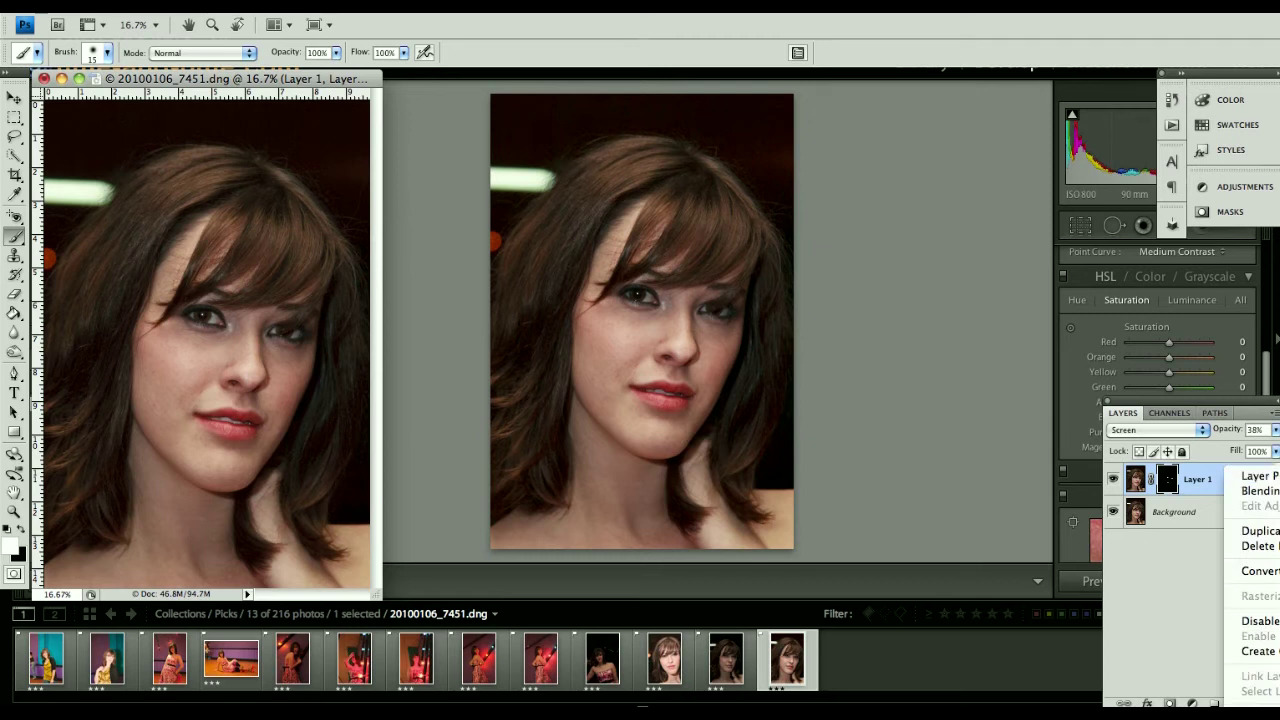
{"action": "left_click", "coordinate": [1265, 700]}
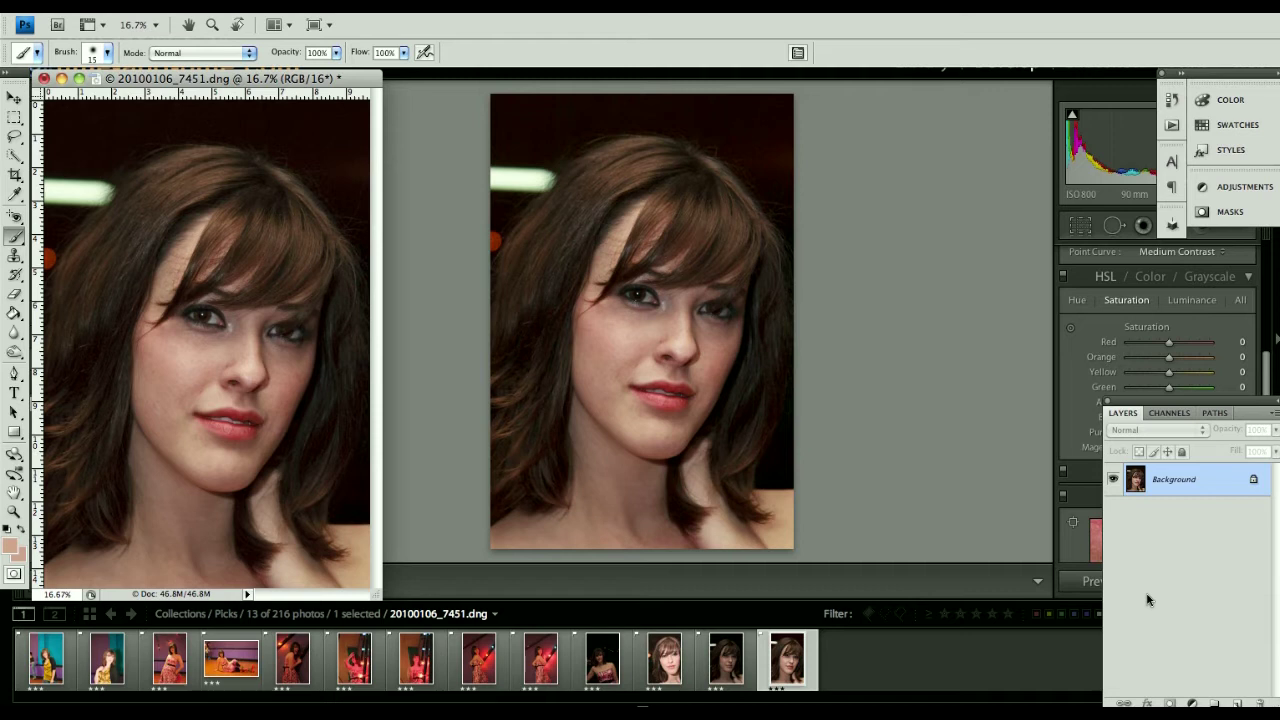
Duplicate the flattened background and apply a Gaussian Blur with a 3.1 pixel radius to the copy.
{"action": "key", "text": "super+j"}
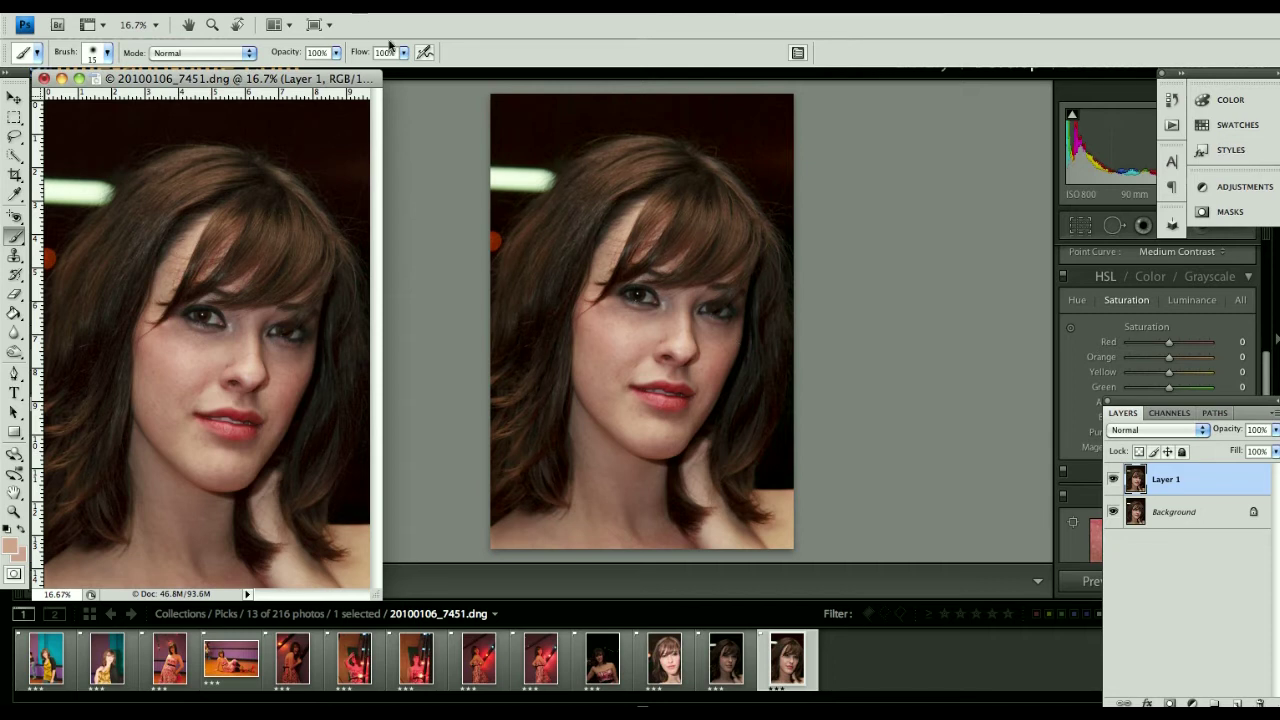
{"action": "left_click", "coordinate": [355, 13]}
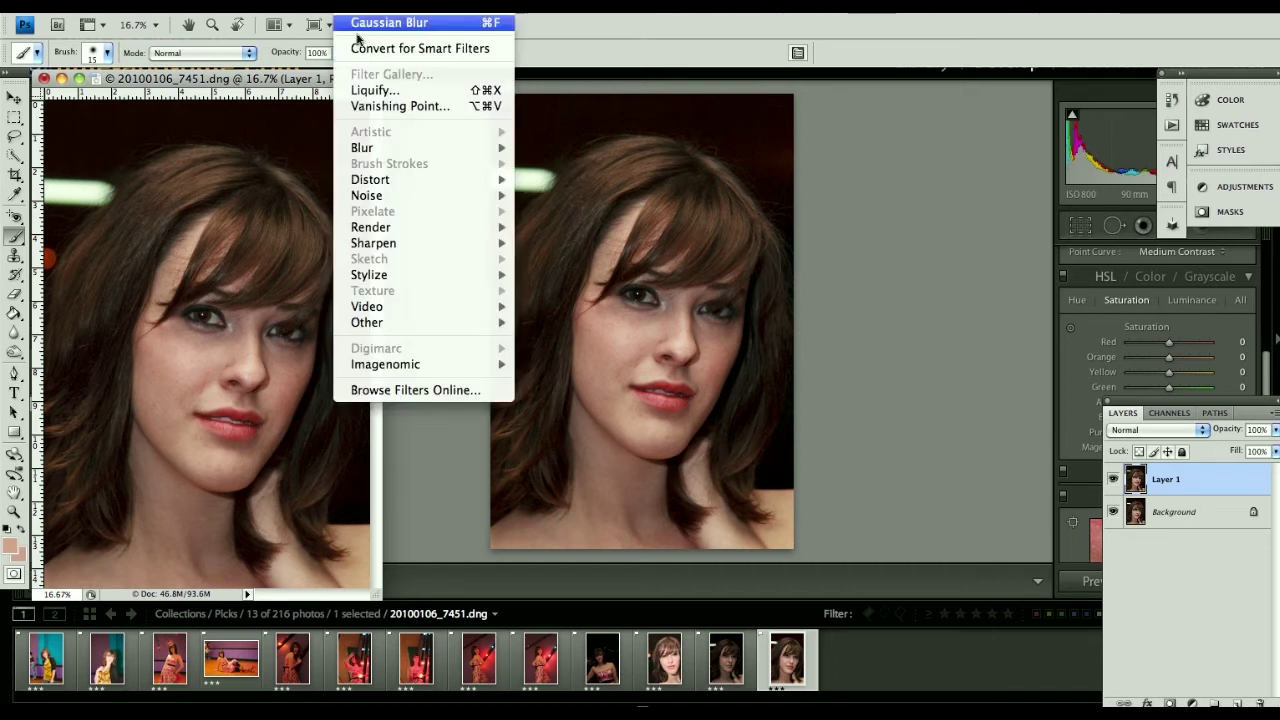
{"action": "mouse_move", "coordinate": [400, 149]}
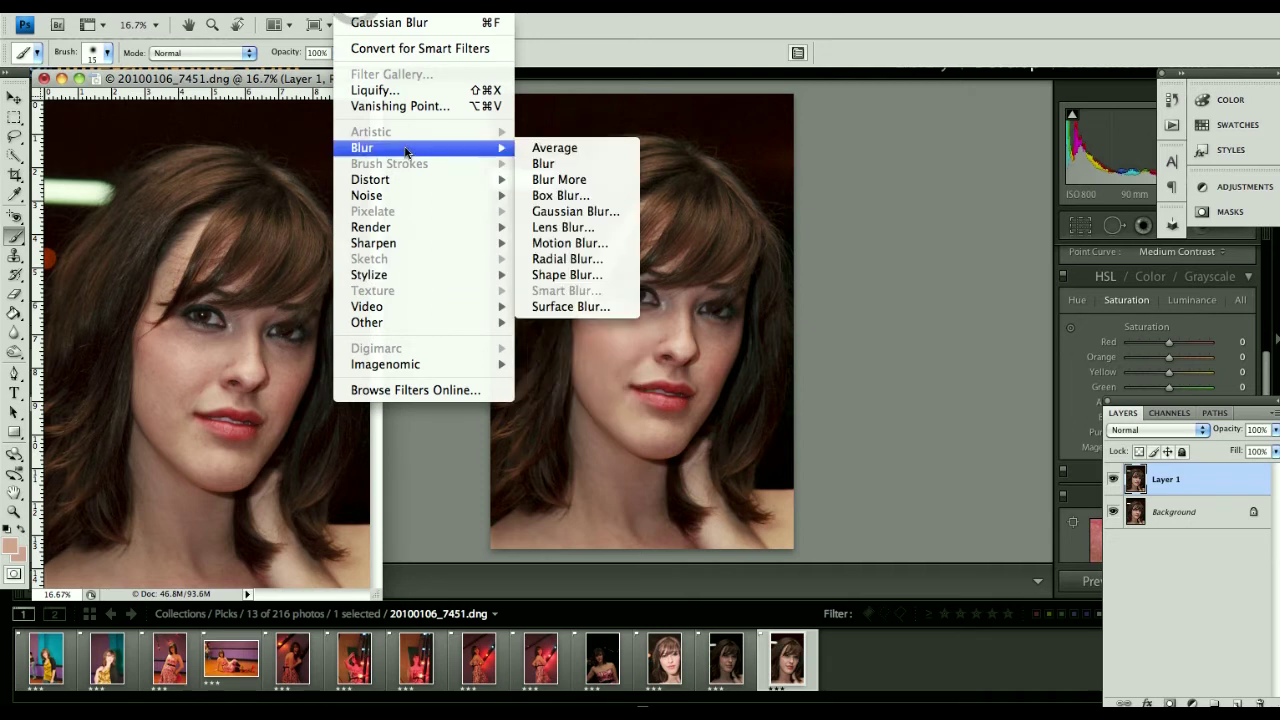
{"action": "left_click", "coordinate": [607, 213]}
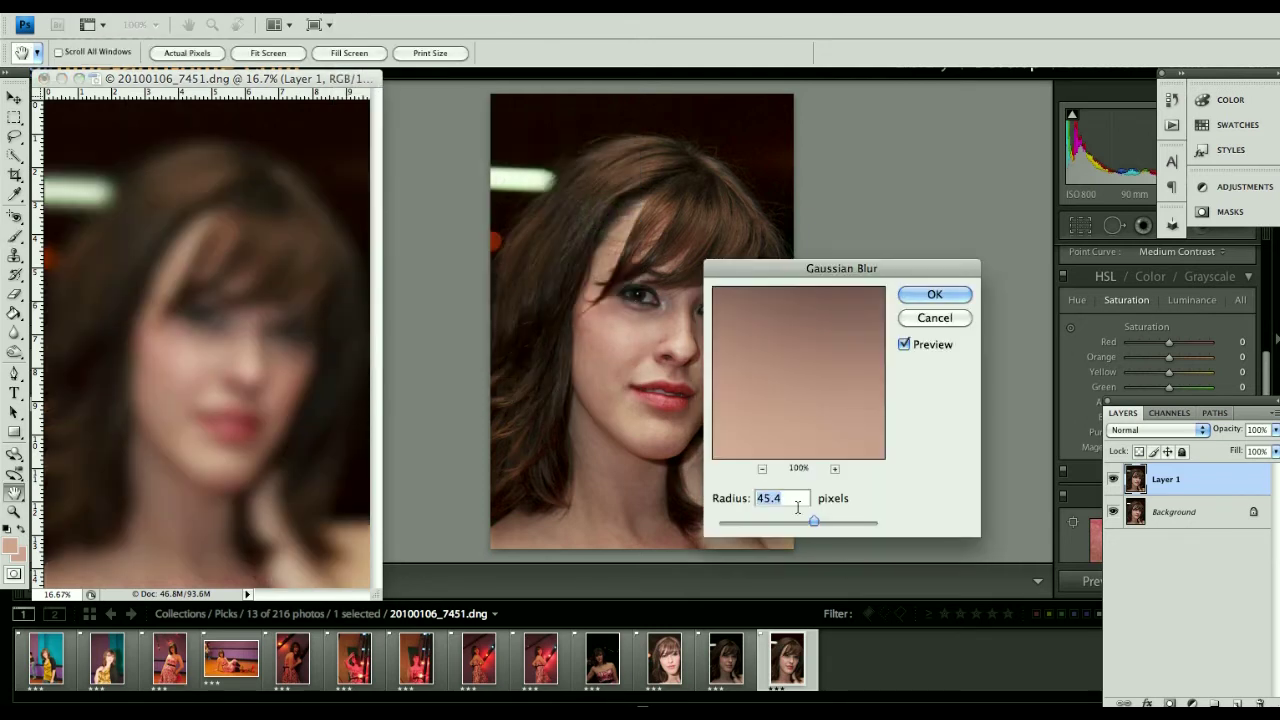
{"action": "left_click_drag", "start_coordinate": [819, 530], "coordinate": [744, 527]}
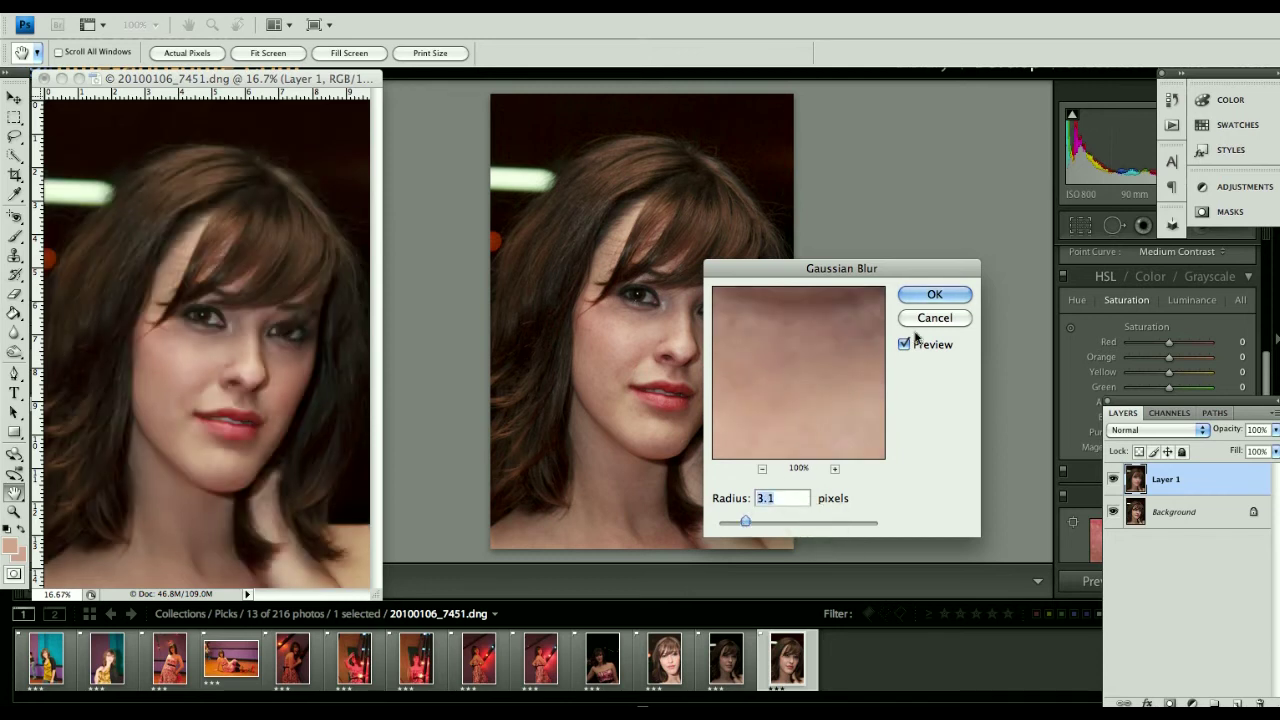
{"action": "left_click", "coordinate": [928, 296]}
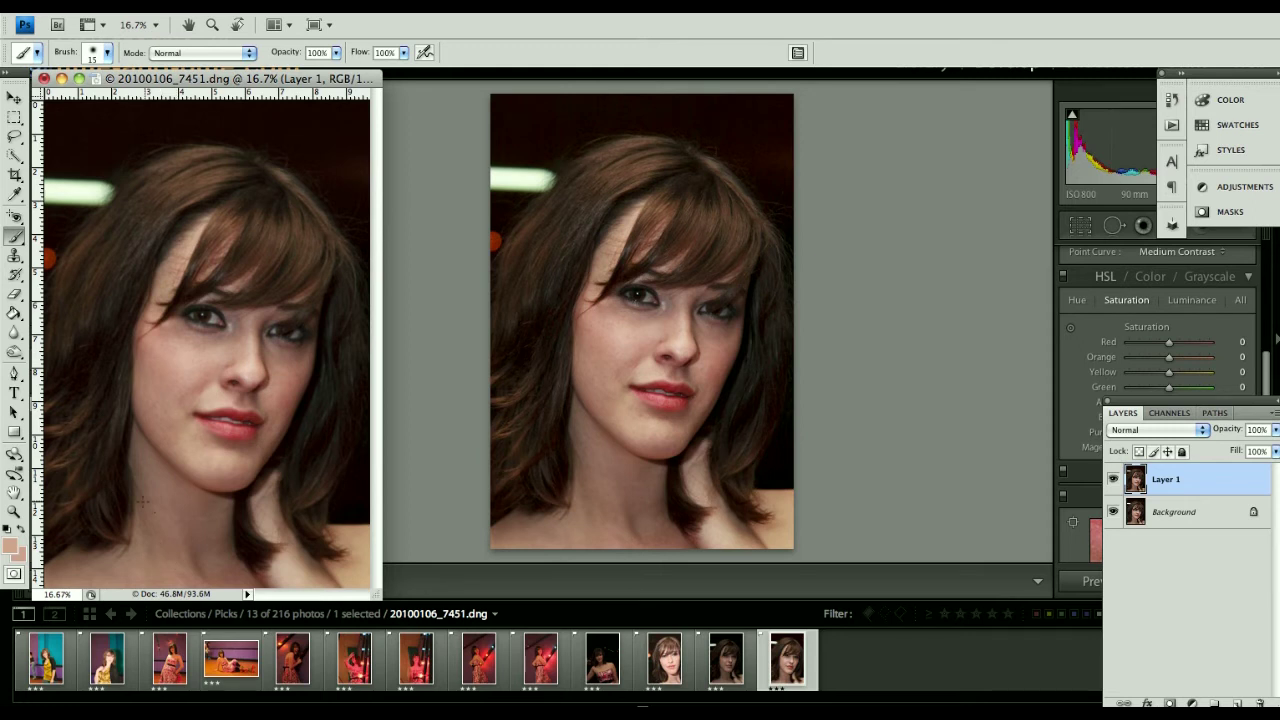
{"action": "left_click", "coordinate": [15, 155]}
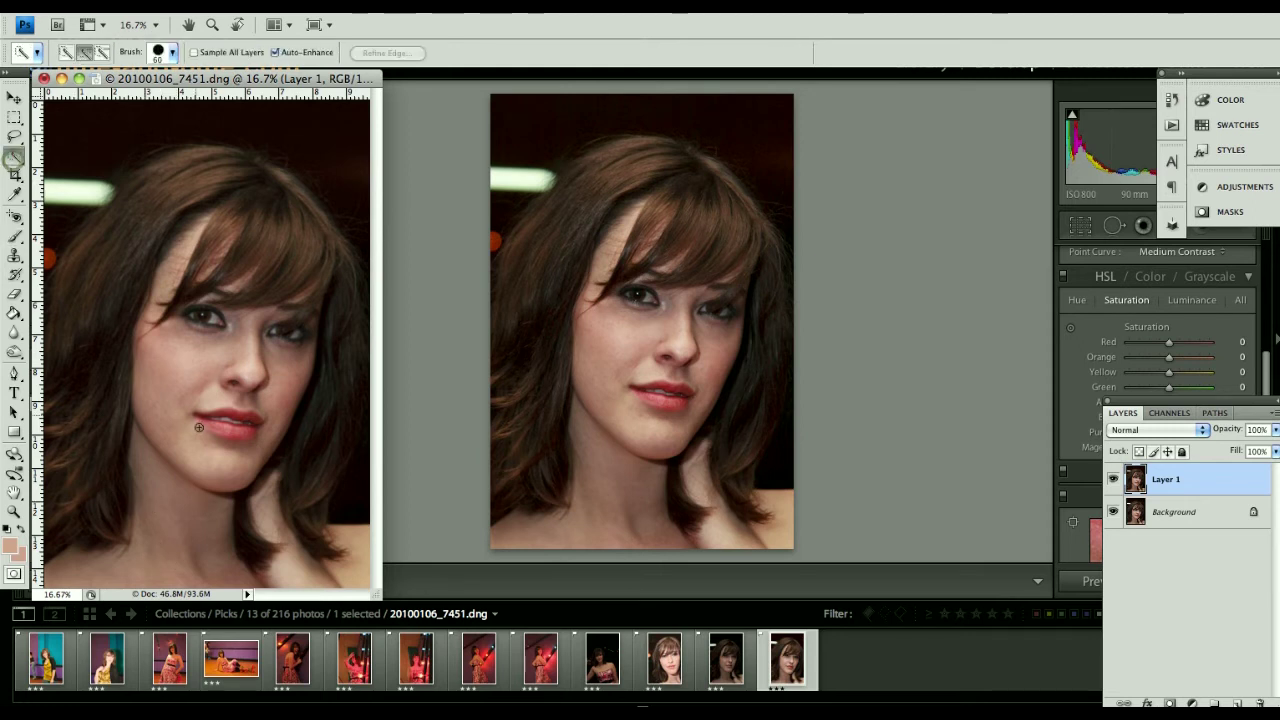
{"action": "left_click_drag", "start_coordinate": [175, 350], "coordinate": [183, 478]}
{"action": "mouse_move", "coordinate": [153, 547]}
{"action": "left_mouse_down"}
{"action": "mouse_move", "coordinate": [210, 430]}
{"action": "mouse_move", "coordinate": [265, 540]}
{"action": "mouse_move", "coordinate": [133, 573]}
{"action": "left_mouse_up"}
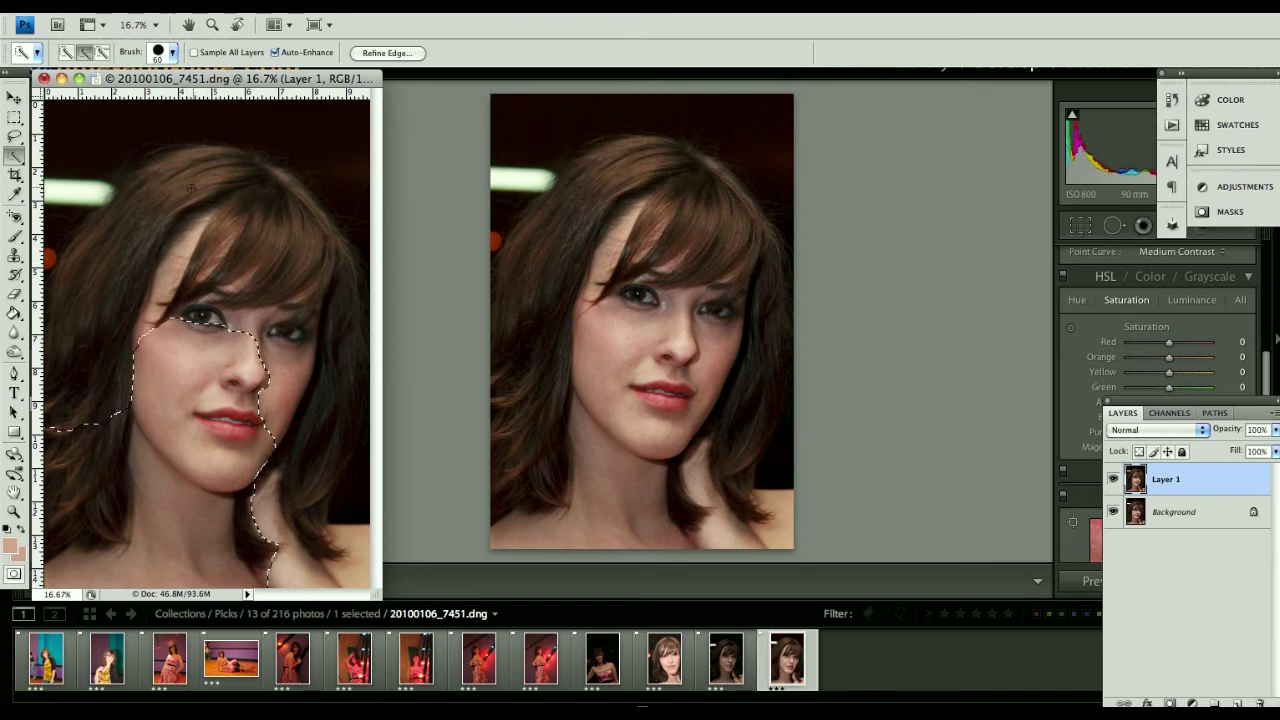
{"action": "left_click", "coordinate": [318, 10]}
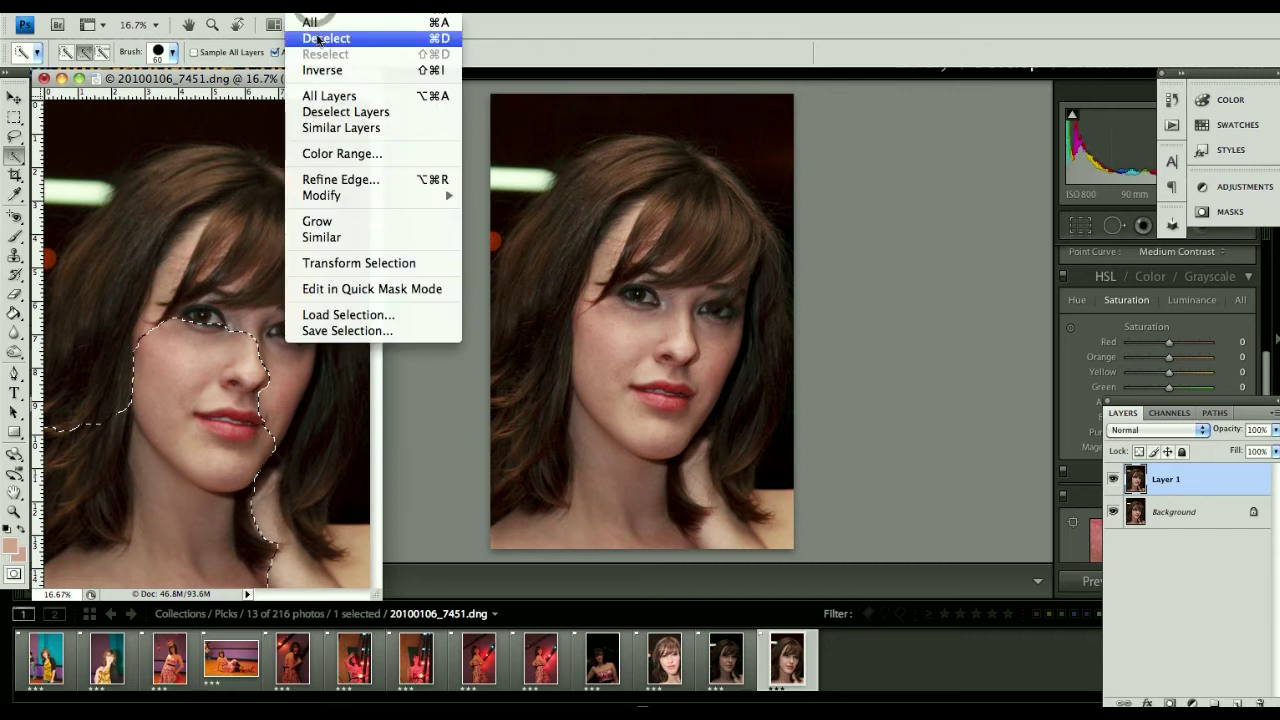
{"action": "left_click", "coordinate": [320, 38]}
Clear the current selection and sample skin tones across the face, neck and shoulder with Color Range.
{"action": "left_click", "coordinate": [318, 8]}
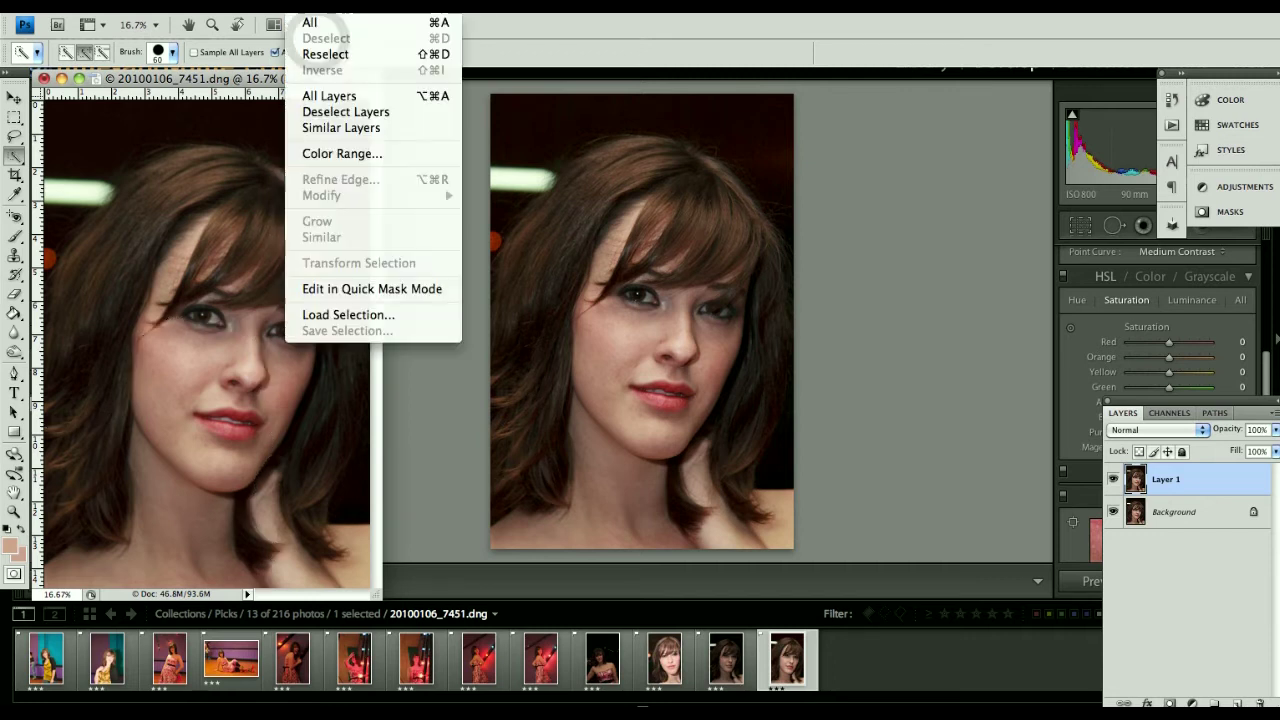
{"action": "left_click", "coordinate": [316, 155]}
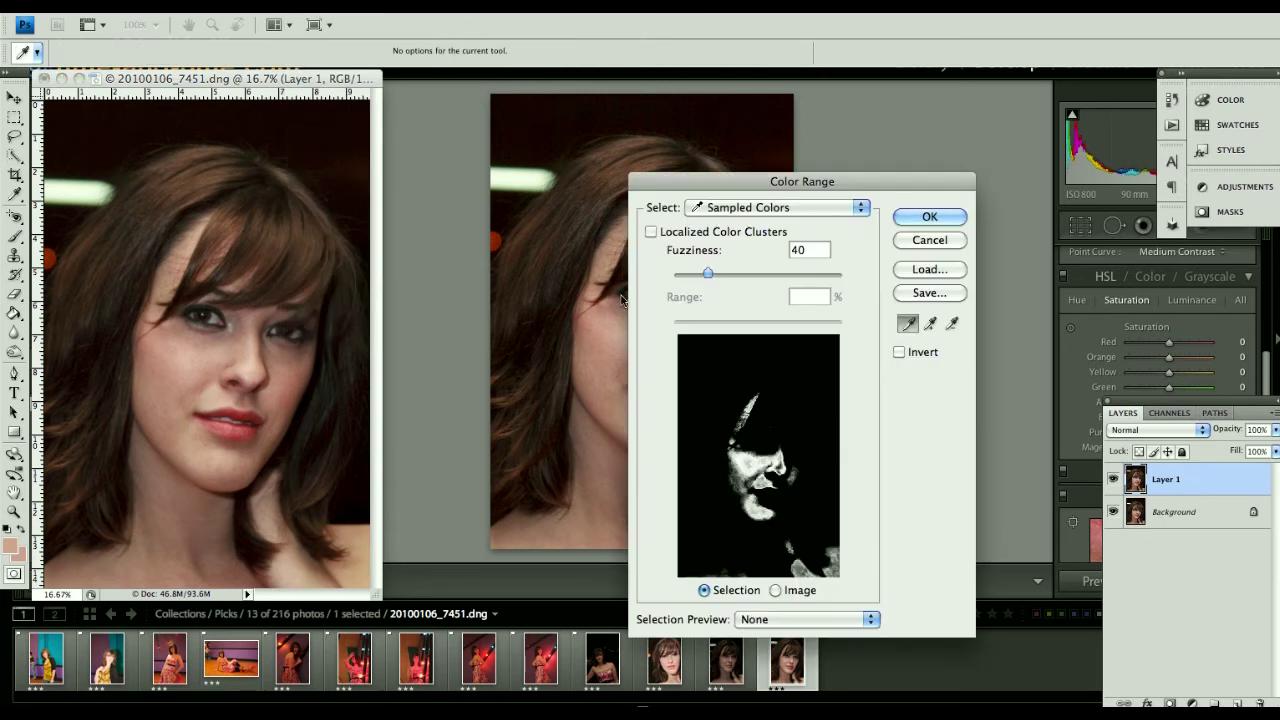
{"action": "left_click", "coordinate": [176, 375], "text": "shift"}
{"action": "left_click", "coordinate": [165, 427], "text": "shift"}
{"action": "left_click", "coordinate": [186, 449], "text": "shift"}
{"action": "left_click", "coordinate": [163, 492], "text": "shift"}
{"action": "left_click", "coordinate": [180, 522], "text": "shift"}
{"action": "left_click", "coordinate": [364, 558], "text": "shift"}
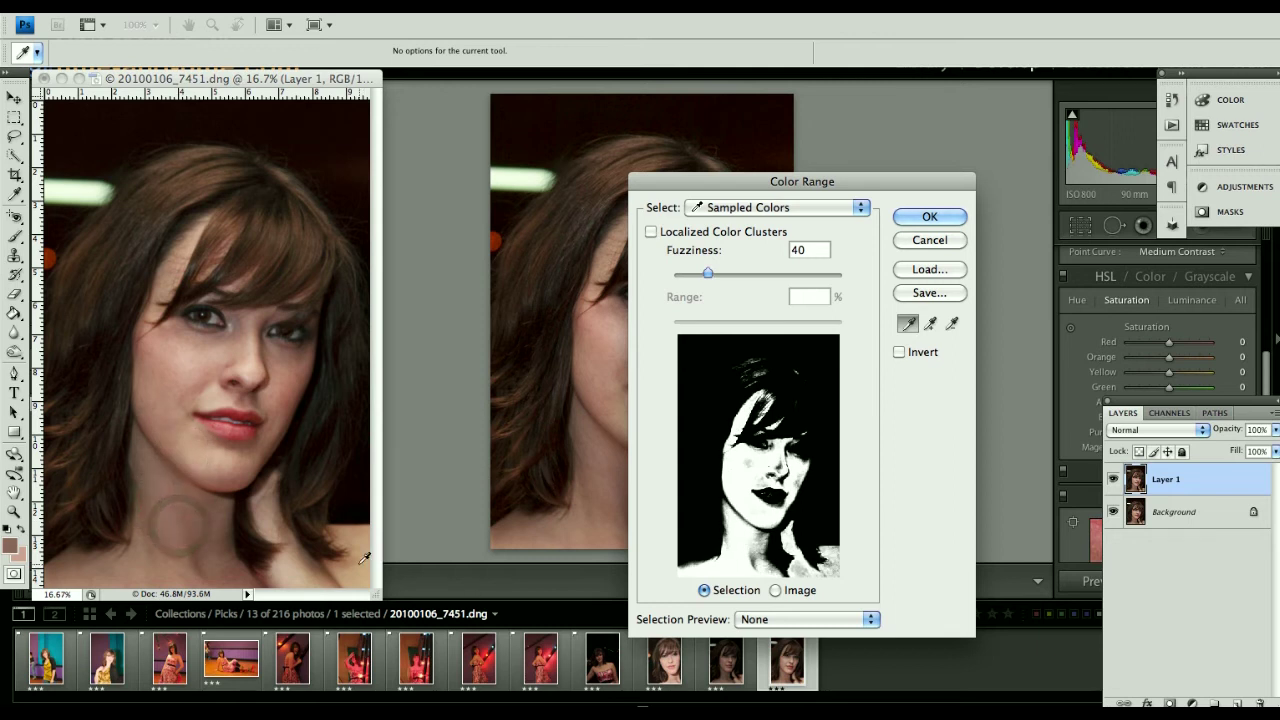
{"action": "left_click", "coordinate": [354, 552], "text": "shift"}
{"action": "left_click", "coordinate": [289, 570], "text": "shift"}
{"action": "left_click", "coordinate": [212, 530], "text": "shift"}
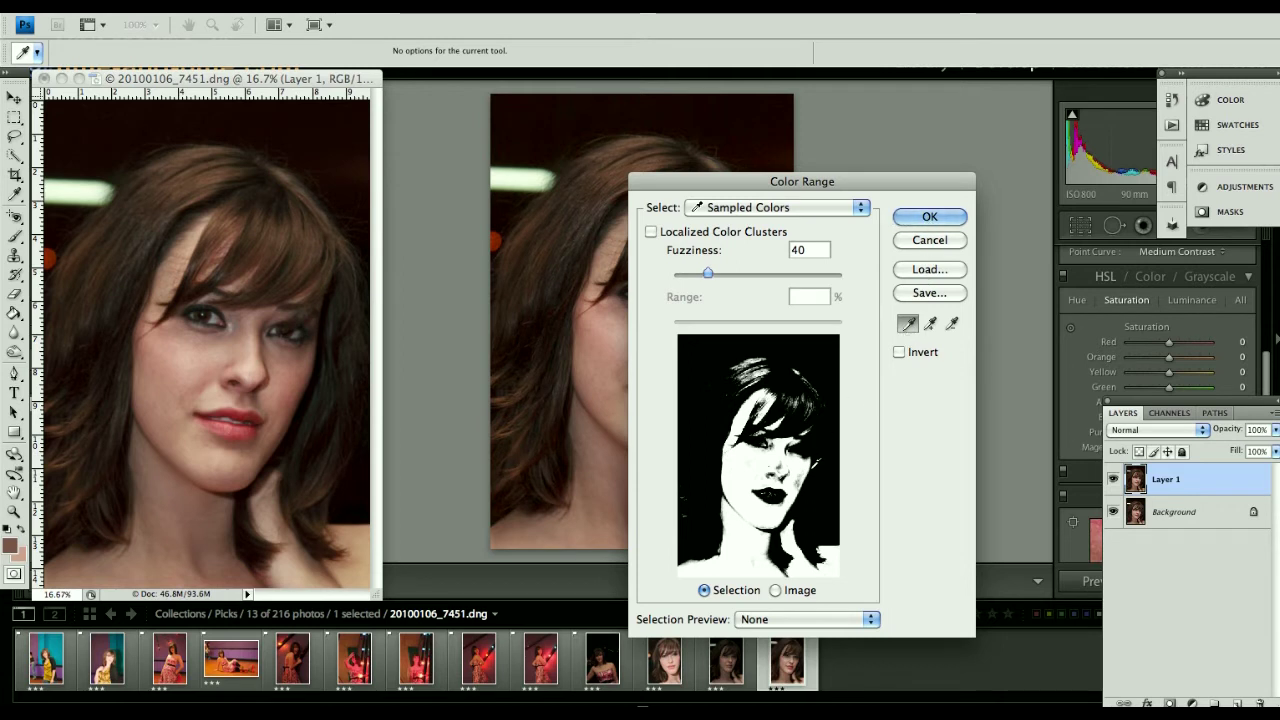
Add the remaining facial skin and lip tones to the Color Range sample and create the selection.
{"action": "left_click", "coordinate": [797, 478]}
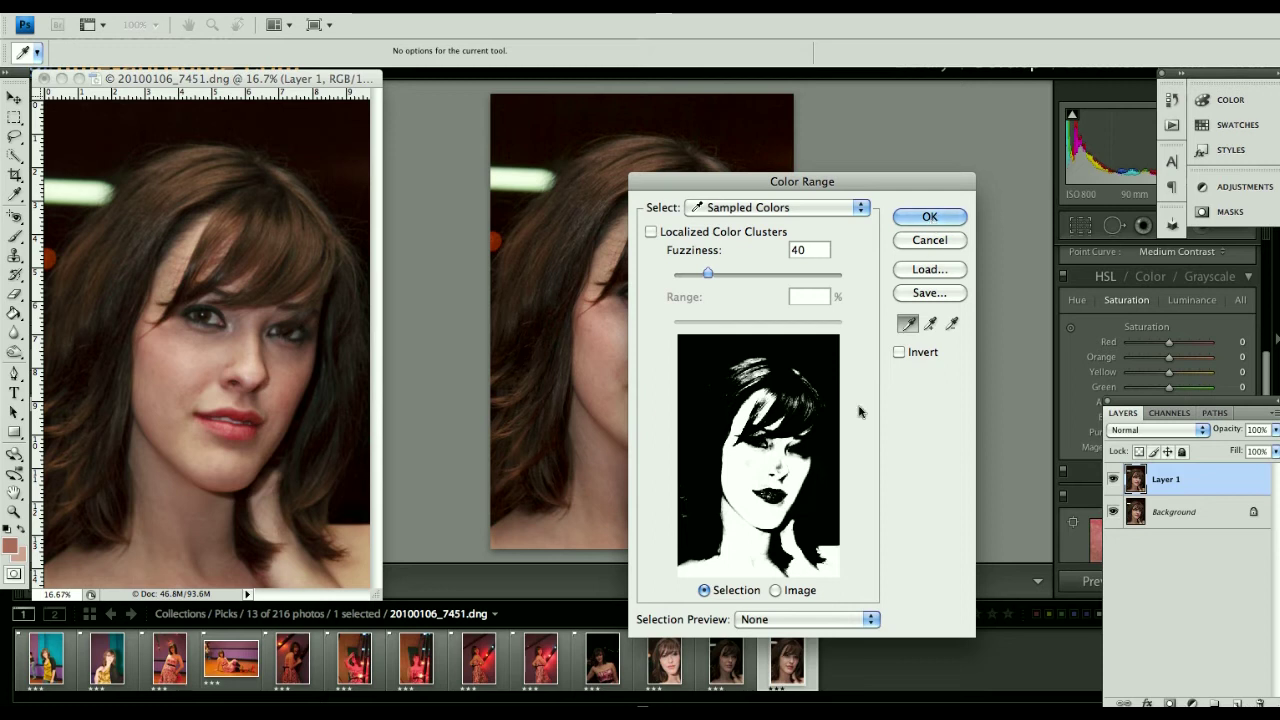
{"action": "left_click", "coordinate": [773, 502]}
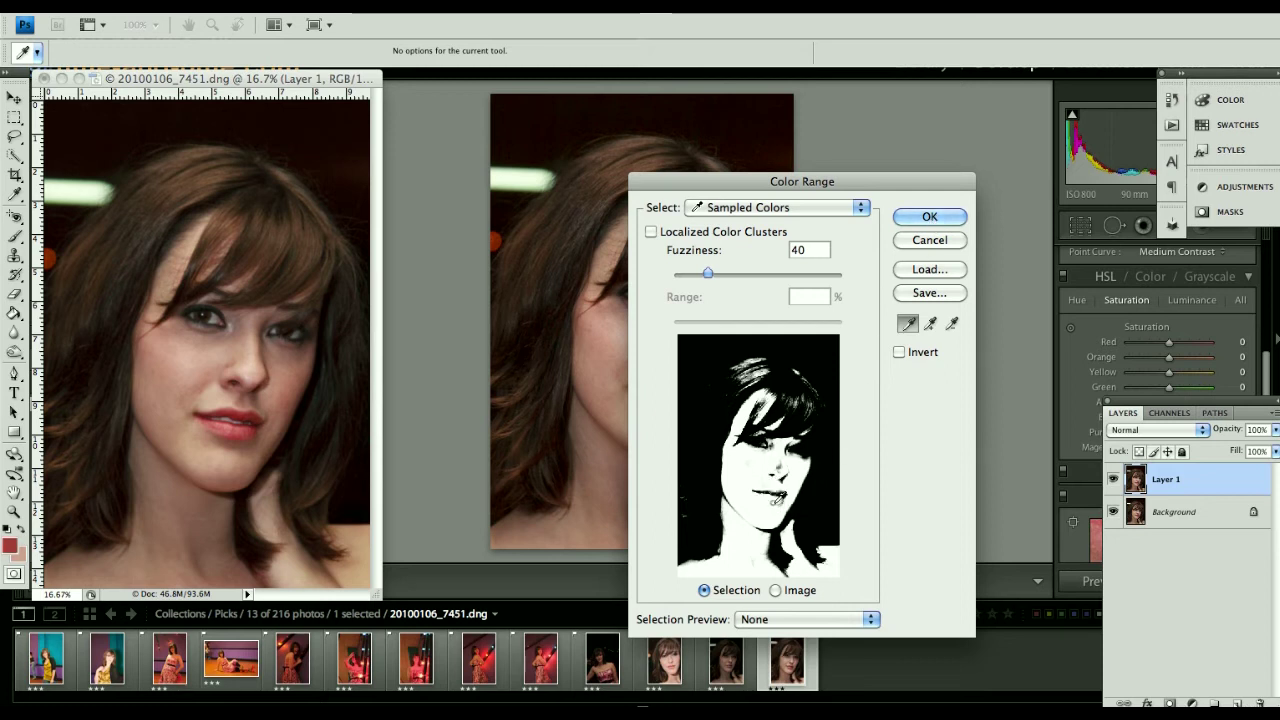
{"action": "left_click", "coordinate": [931, 218]}
Subtract the stray selected patches in the hair at the top of the head using the Lasso tool.
{"action": "key", "text": "w"}
{"action": "key", "text": "bracketright"}
{"action": "key", "text": "bracketright"}
{"action": "key", "text": "bracketright"}
{"action": "key", "text": "bracketright"}
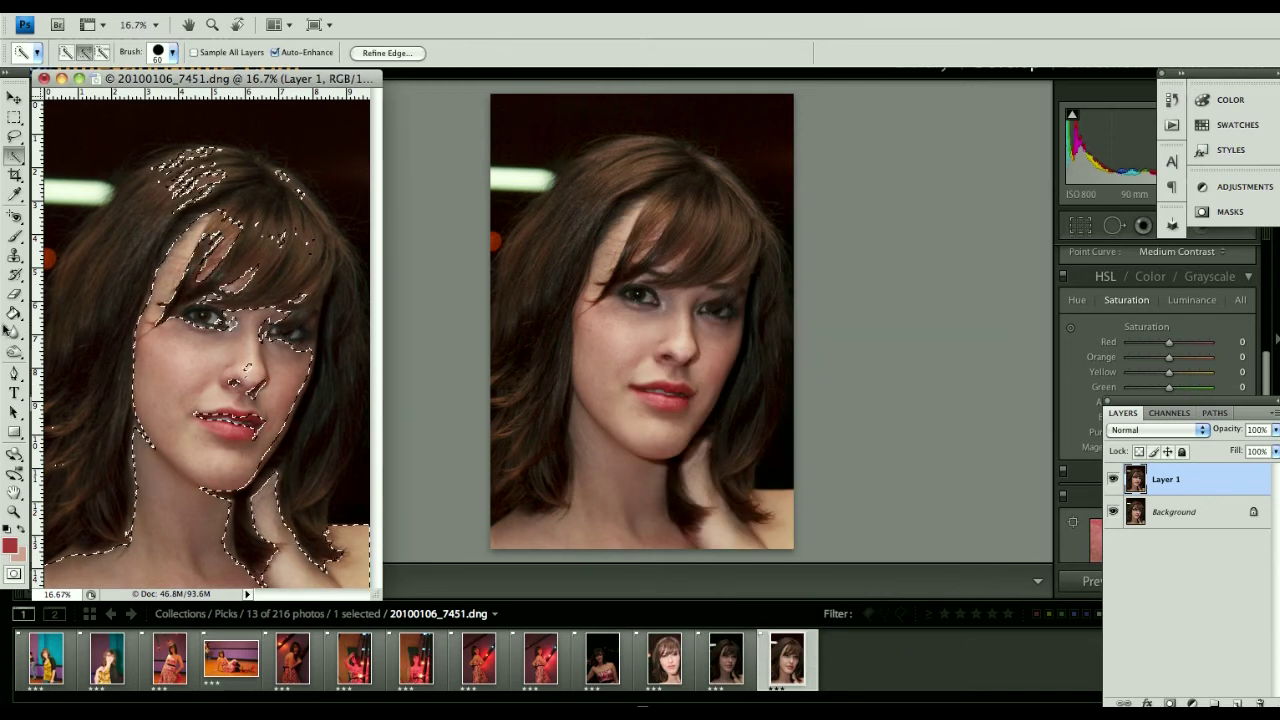
{"action": "left_click", "coordinate": [14, 134]}
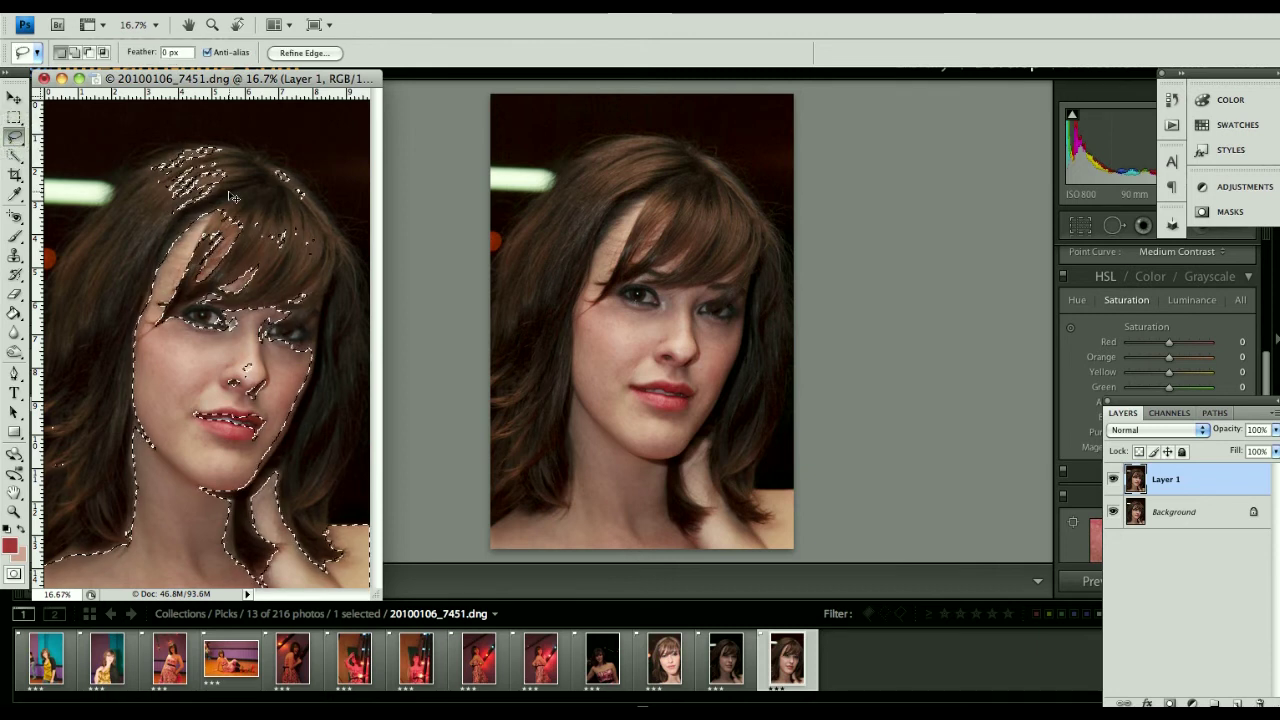
{"action": "key", "text": "alt"}
{"action": "left_click_drag", "start_coordinate": [233, 191], "coordinate": [200, 197]}
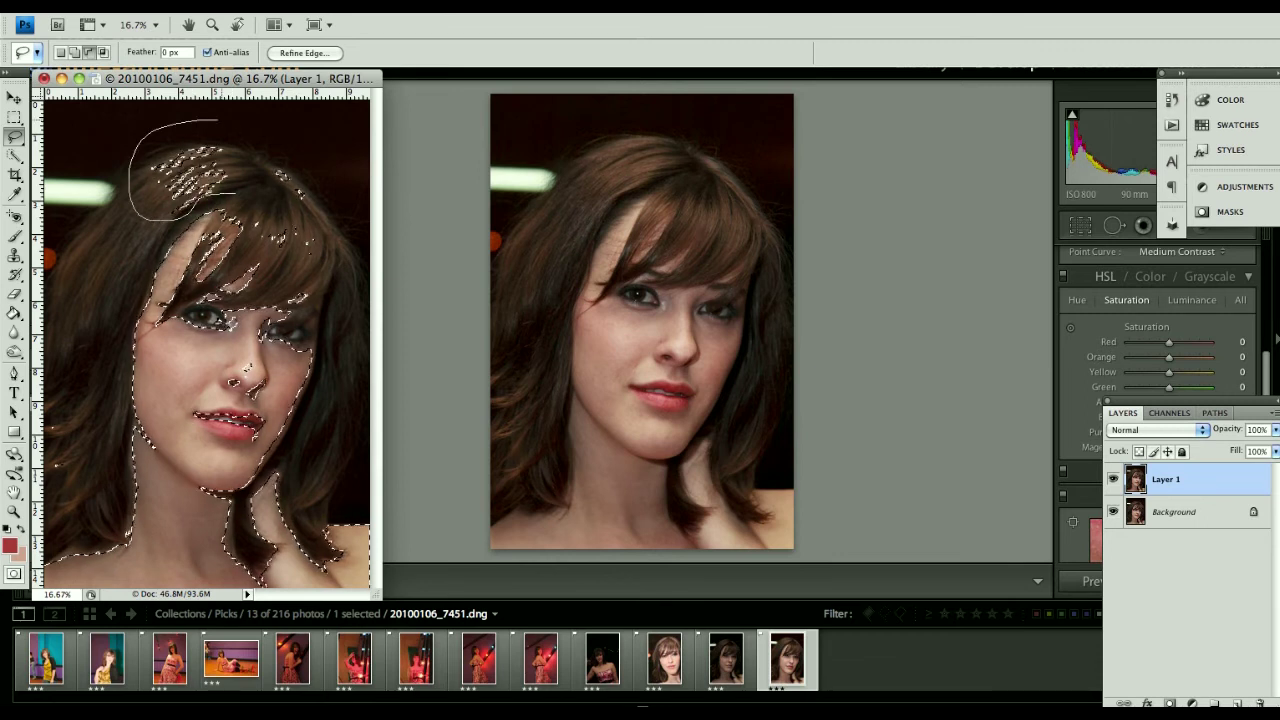
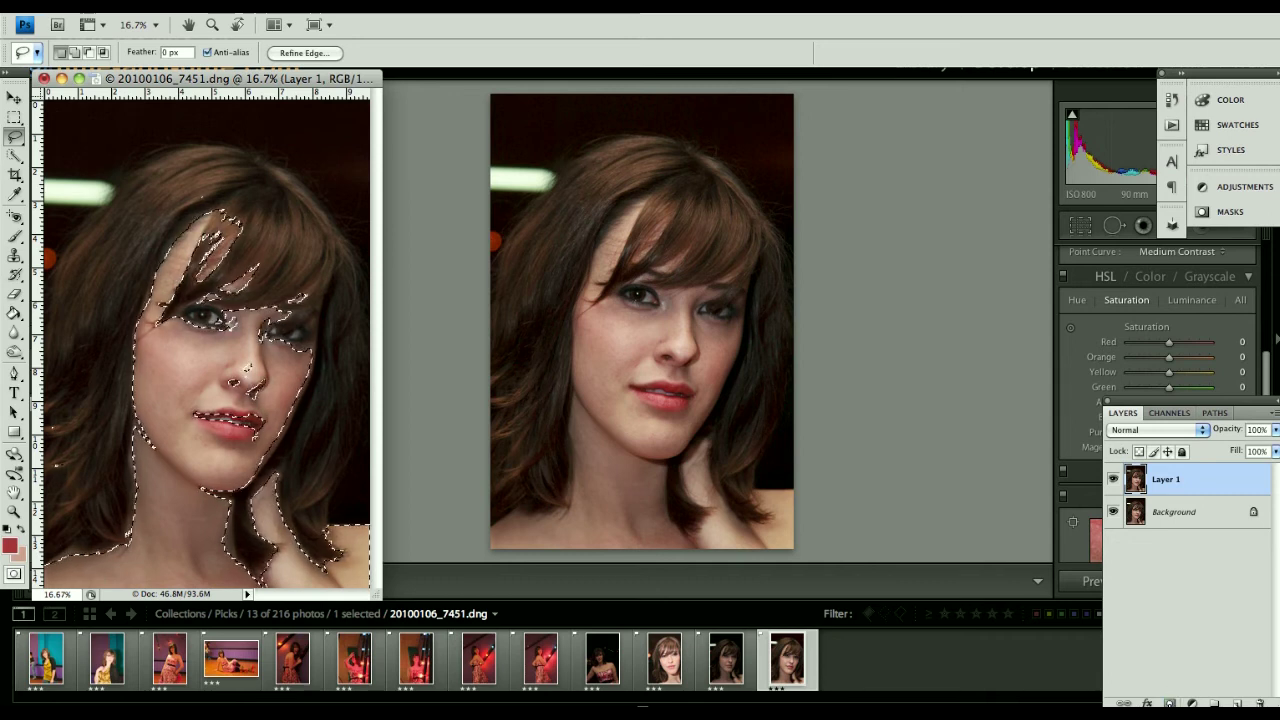
Add a layer mask to the blurred layer from the selection and invert it to confine the blur to the skin.
{"action": "left_click", "coordinate": [1170, 703]}
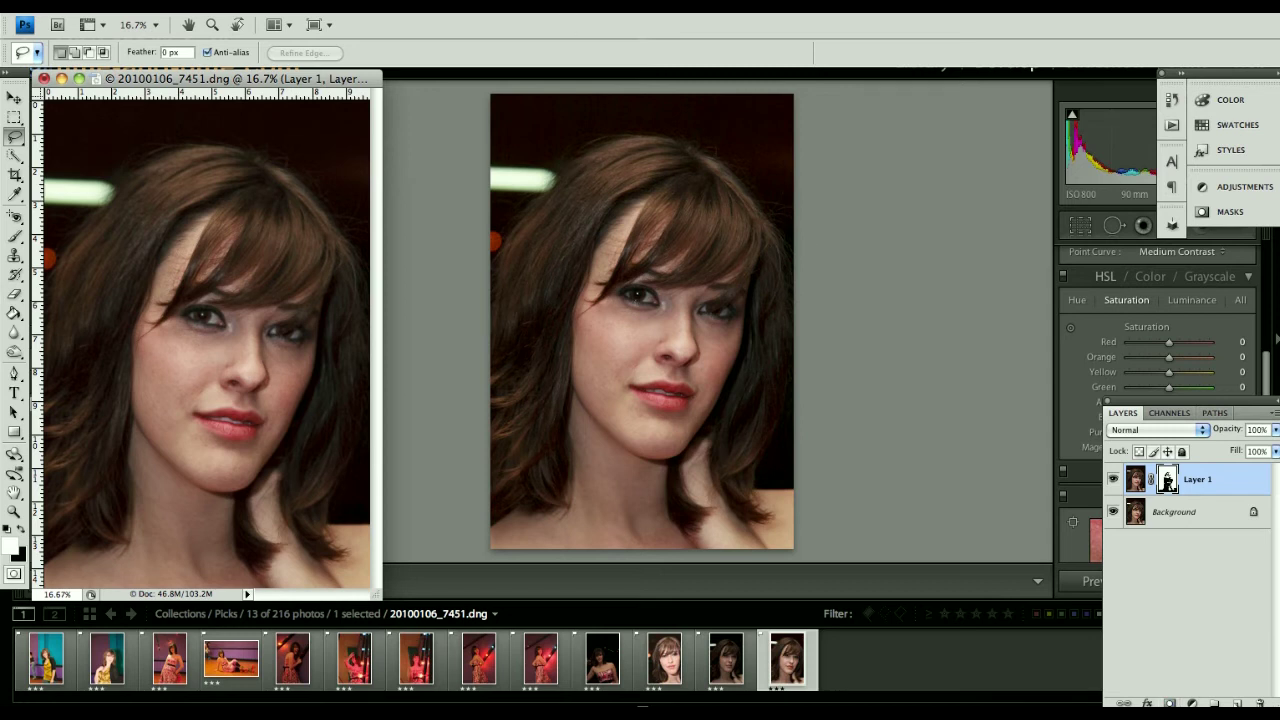
{"action": "left_click", "coordinate": [305, 6]}
{"action": "key", "text": "Escape"}
{"action": "key", "text": "super+equal"}
{"action": "key", "text": "super+equal"}
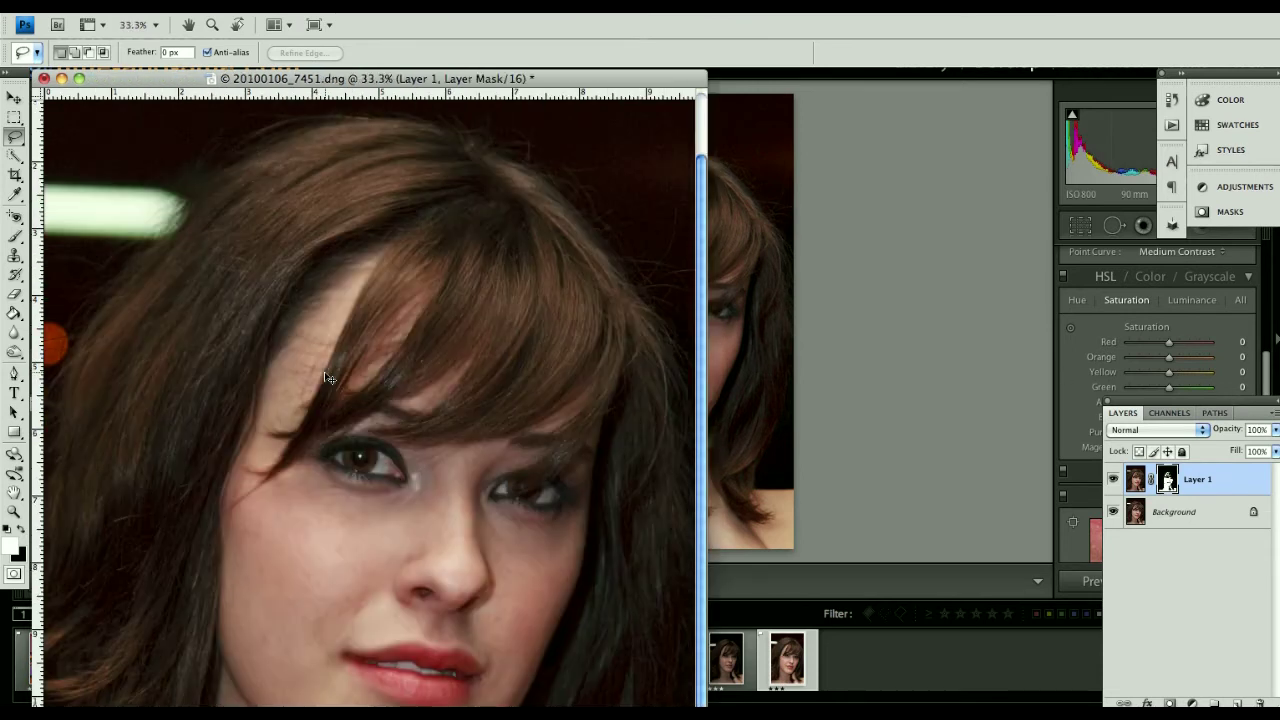
{"action": "key", "text": "super+equal"}
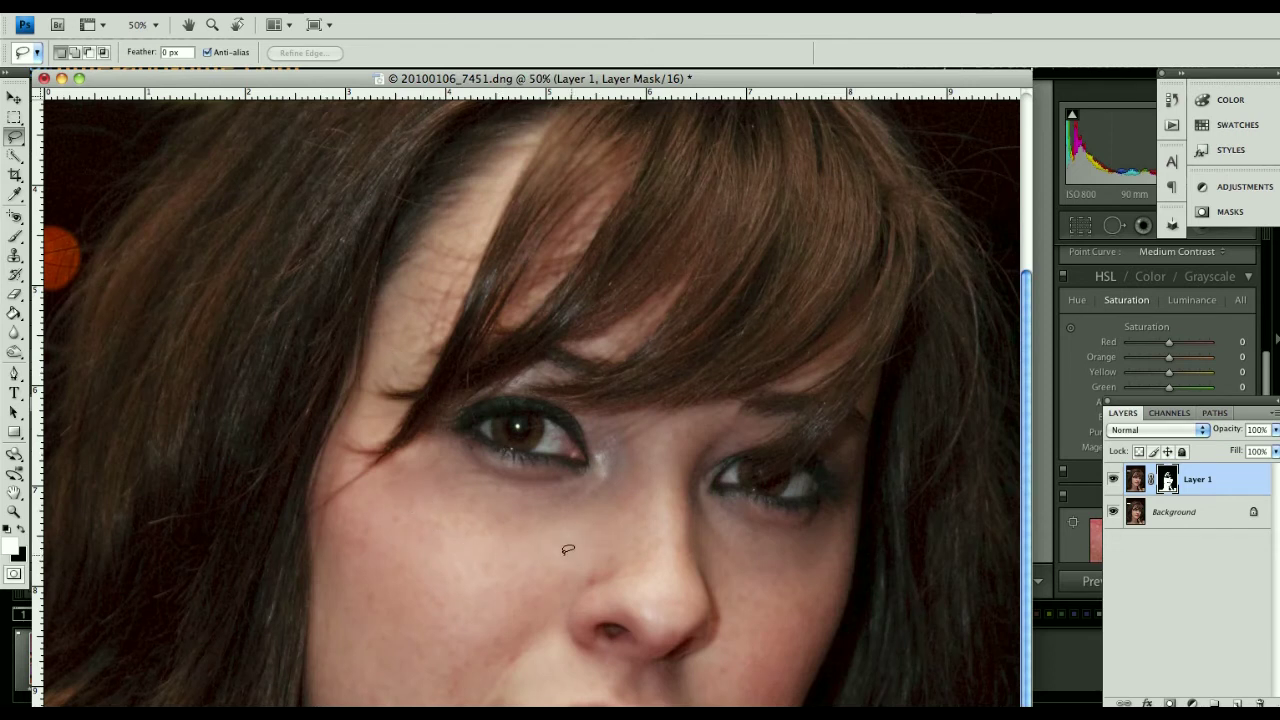
Reduce the masked blur layer's opacity and flatten the image.
{"action": "left_click_drag", "start_coordinate": [1228, 430], "coordinate": [1180, 435]}
{"action": "left_click_drag", "start_coordinate": [1226, 481], "coordinate": [1259, 704]}
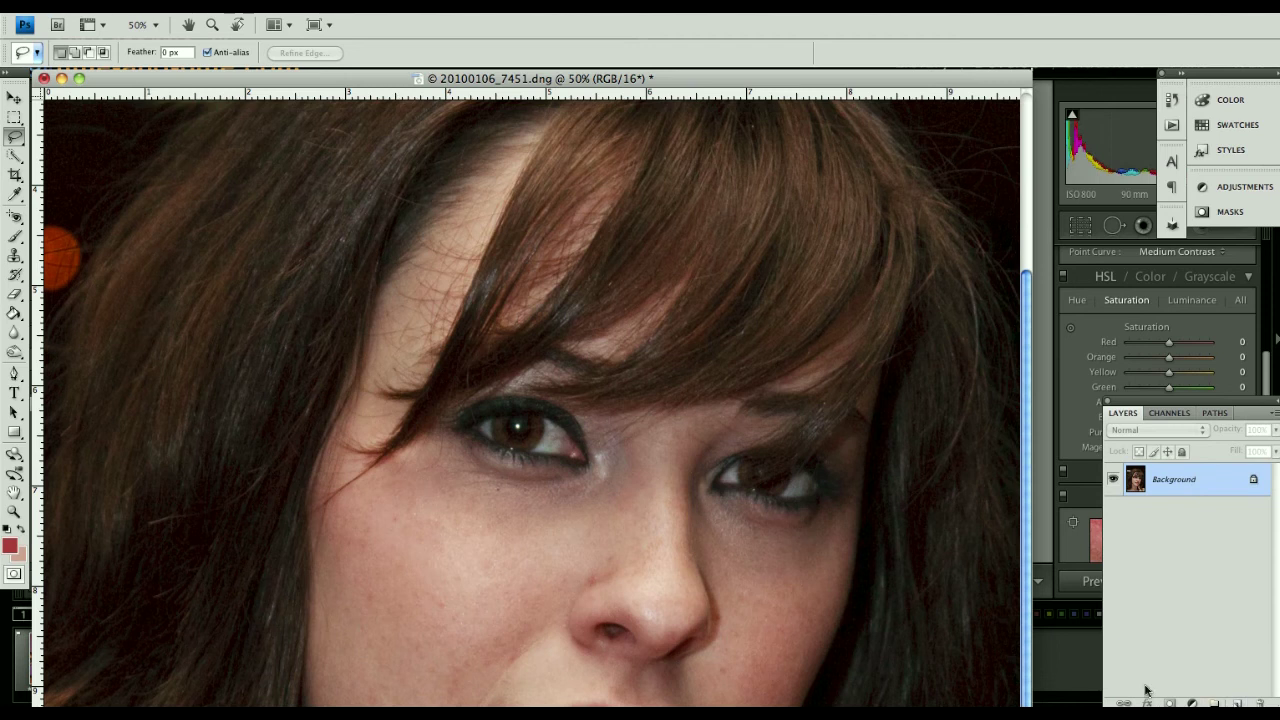
Duplicate the background and apply the Imagenomic Portraiture filter to the copy with the Smoothing: Normal preset.
{"action": "key", "text": "super+j"}
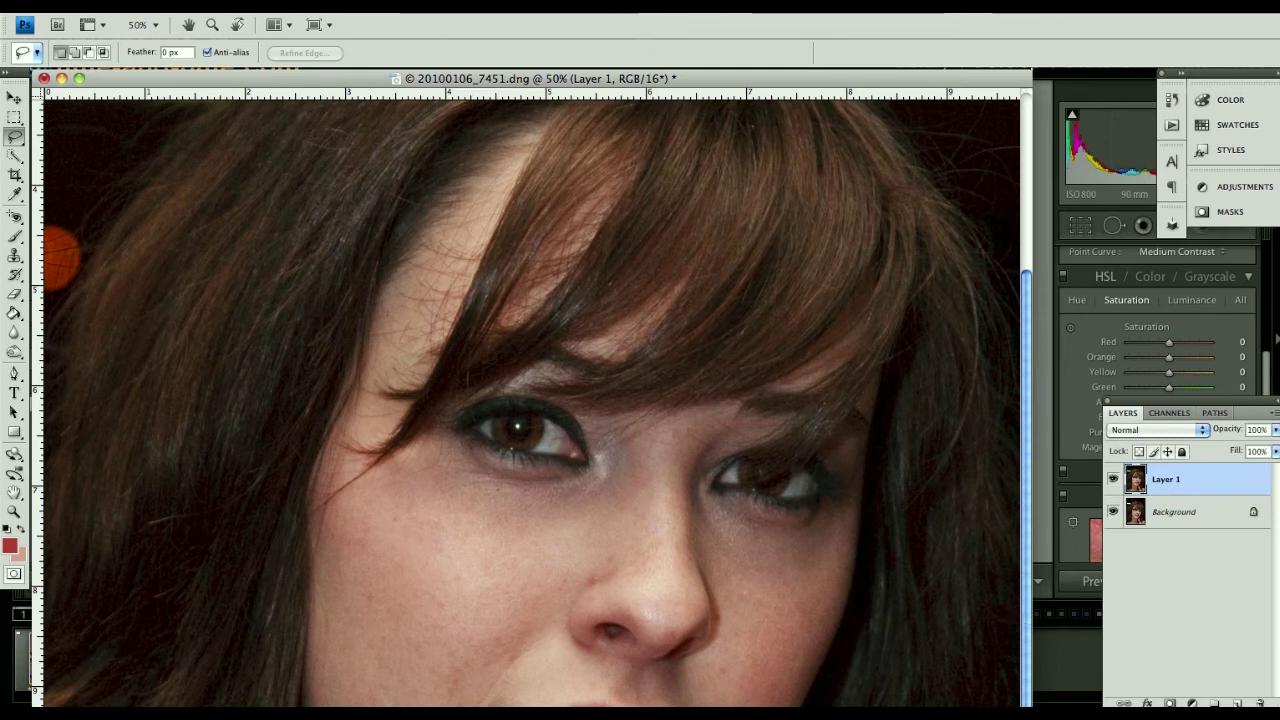
{"action": "left_click", "coordinate": [352, 6]}
{"action": "mouse_move", "coordinate": [383, 366]}
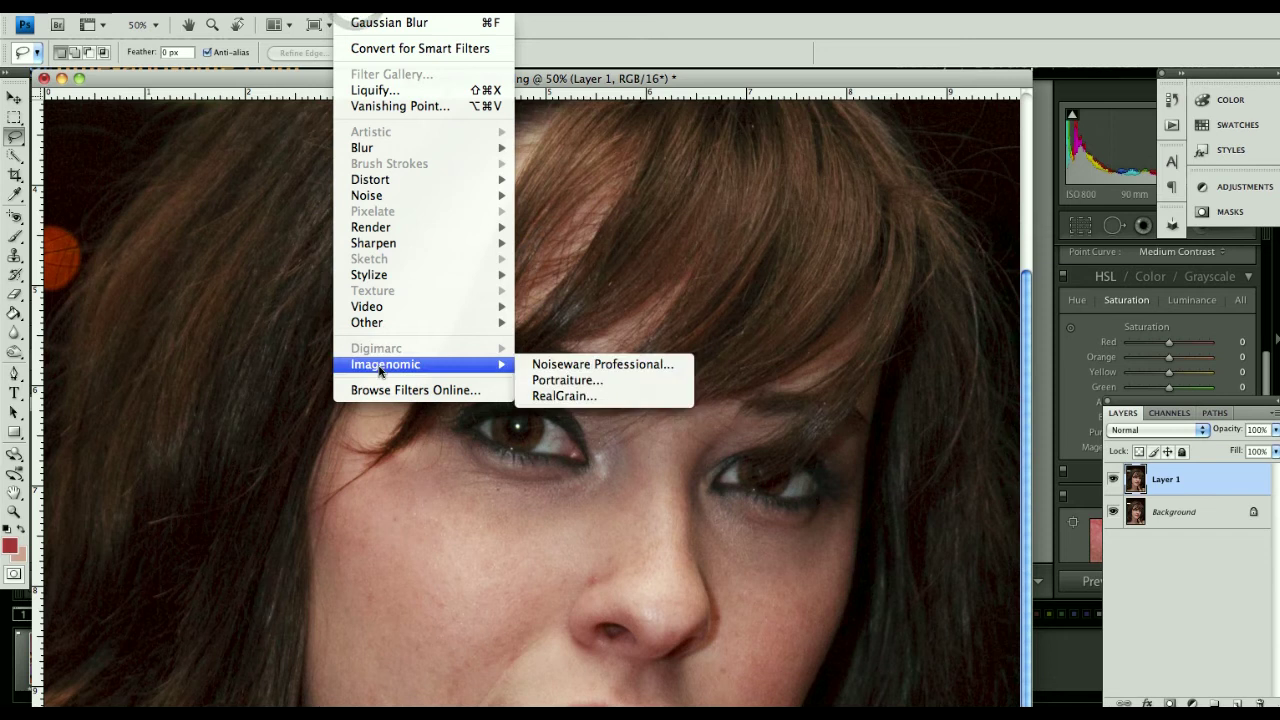
{"action": "left_click", "coordinate": [586, 388]}
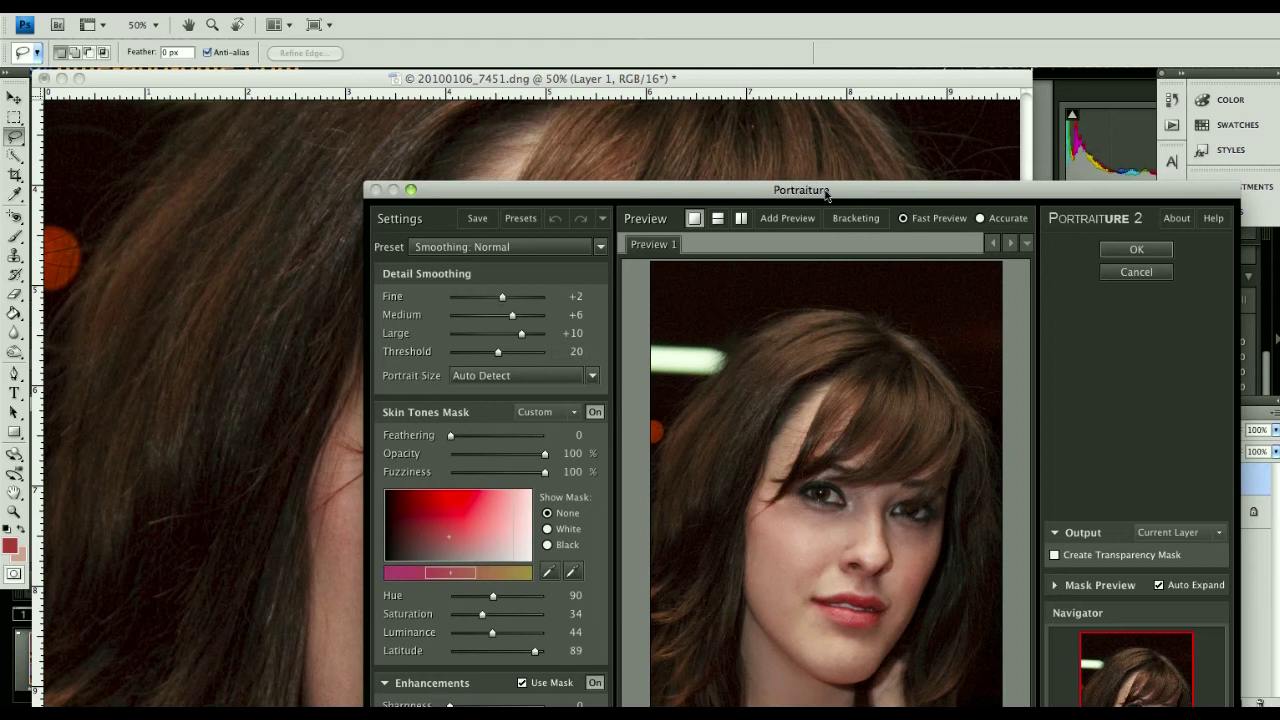
{"action": "left_click_drag", "start_coordinate": [809, 187], "coordinate": [664, 82]}
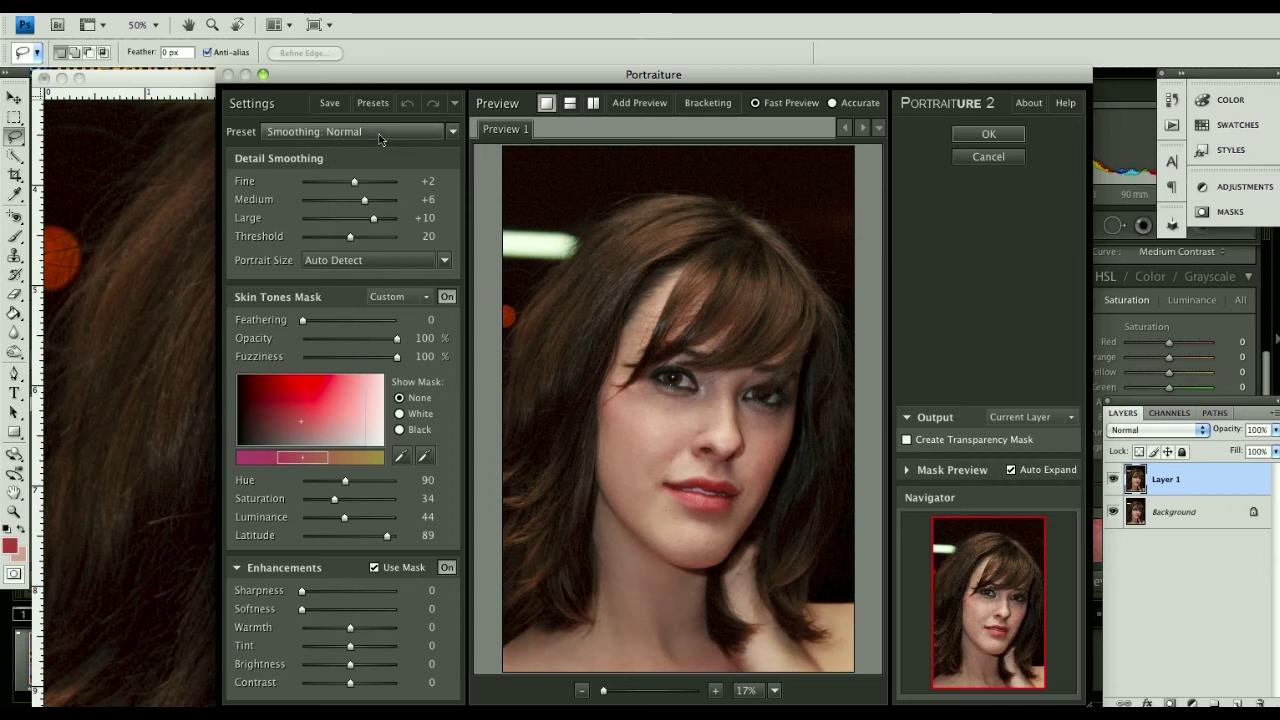
{"action": "left_click", "coordinate": [989, 135]}
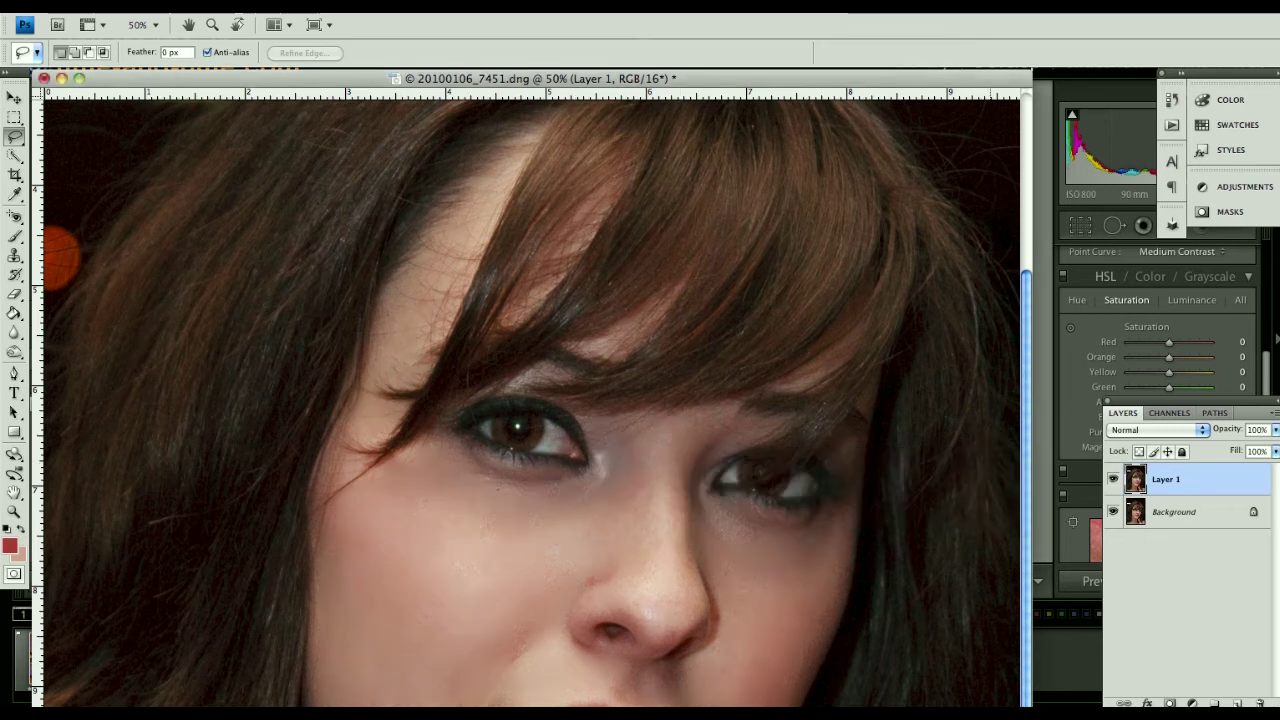
Lower the Portraiture layer's opacity to 49%, compare it with the original and flatten the image.
{"action": "key", "text": "super+minus"}
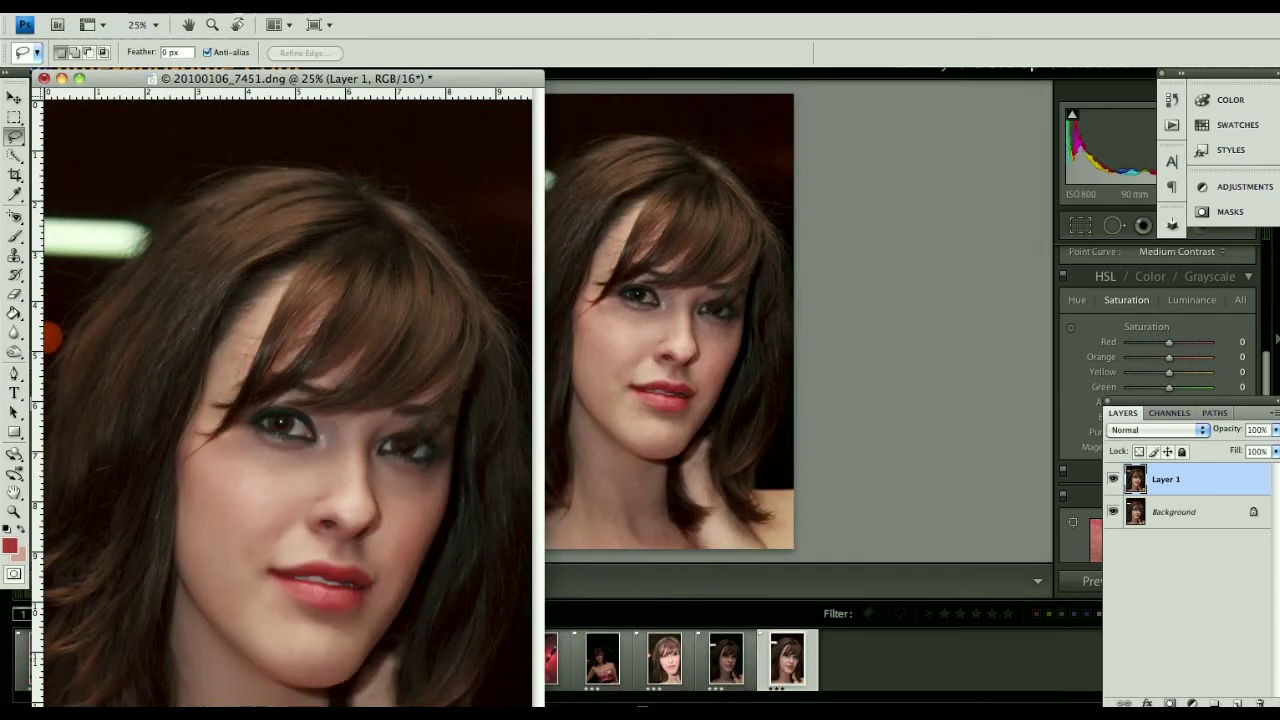
{"action": "key", "text": "super+minus"}
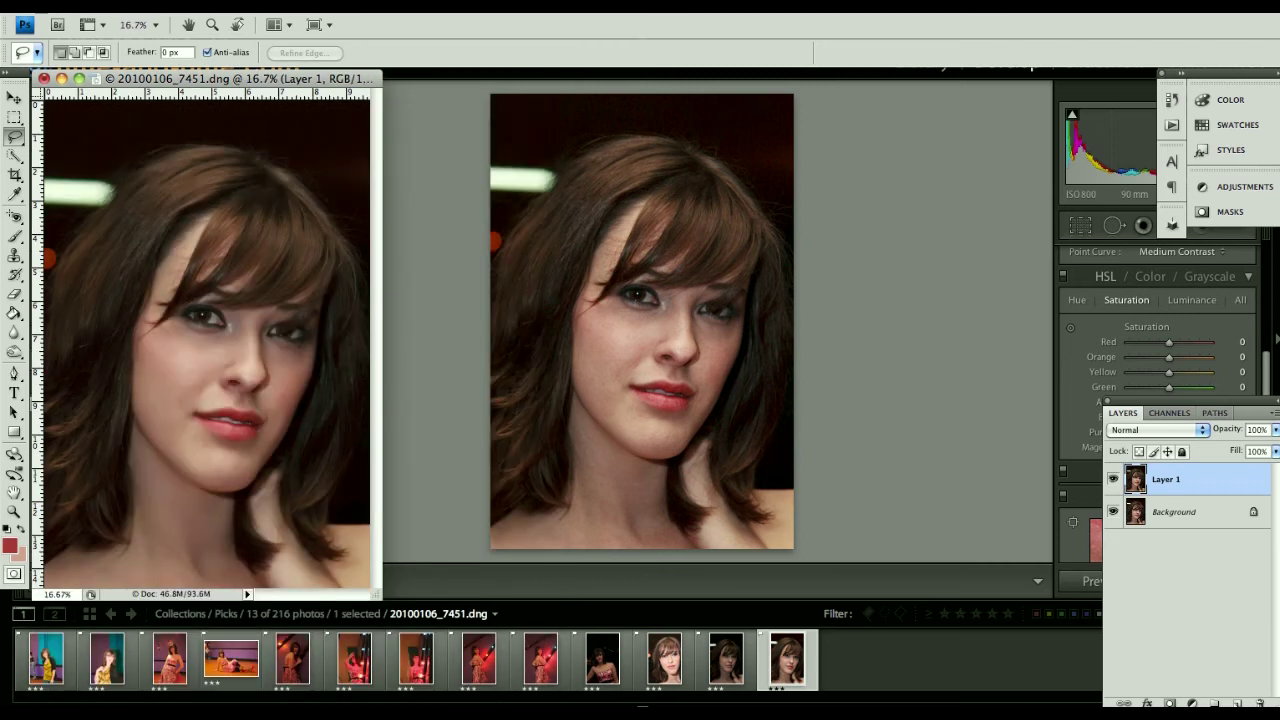
{"action": "left_click_drag", "start_coordinate": [375, 597], "coordinate": [470, 680]}
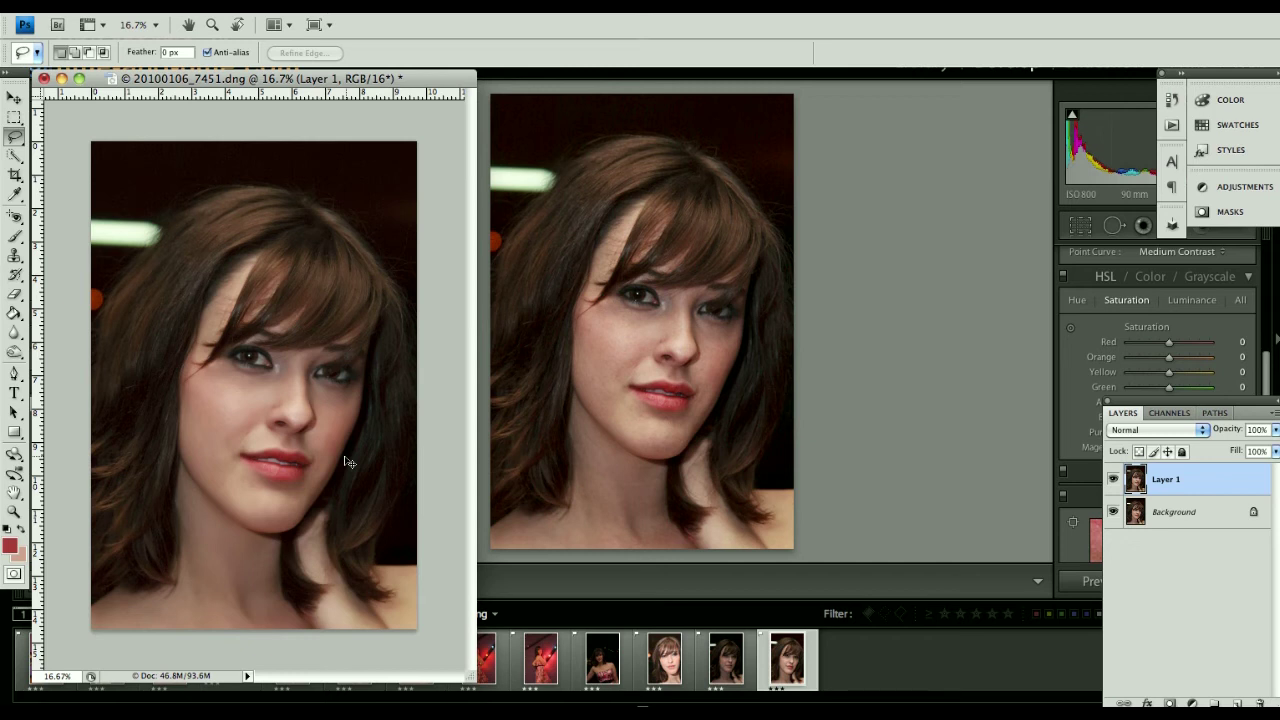
{"action": "key", "text": "super+plus"}
{"action": "key", "text": "super+plus"}
{"action": "key", "text": "super+plus"}
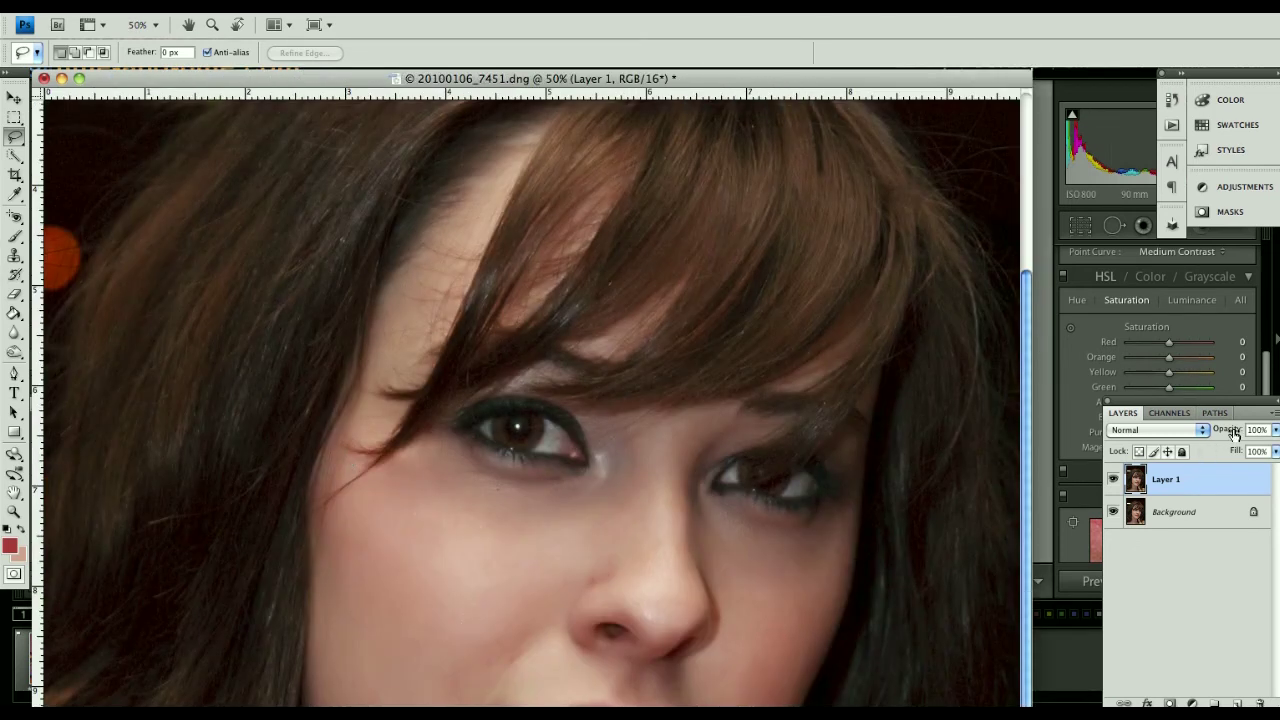
{"action": "left_click_drag", "start_coordinate": [1230, 430], "coordinate": [1194, 430]}
{"action": "left_click", "coordinate": [1114, 482]}
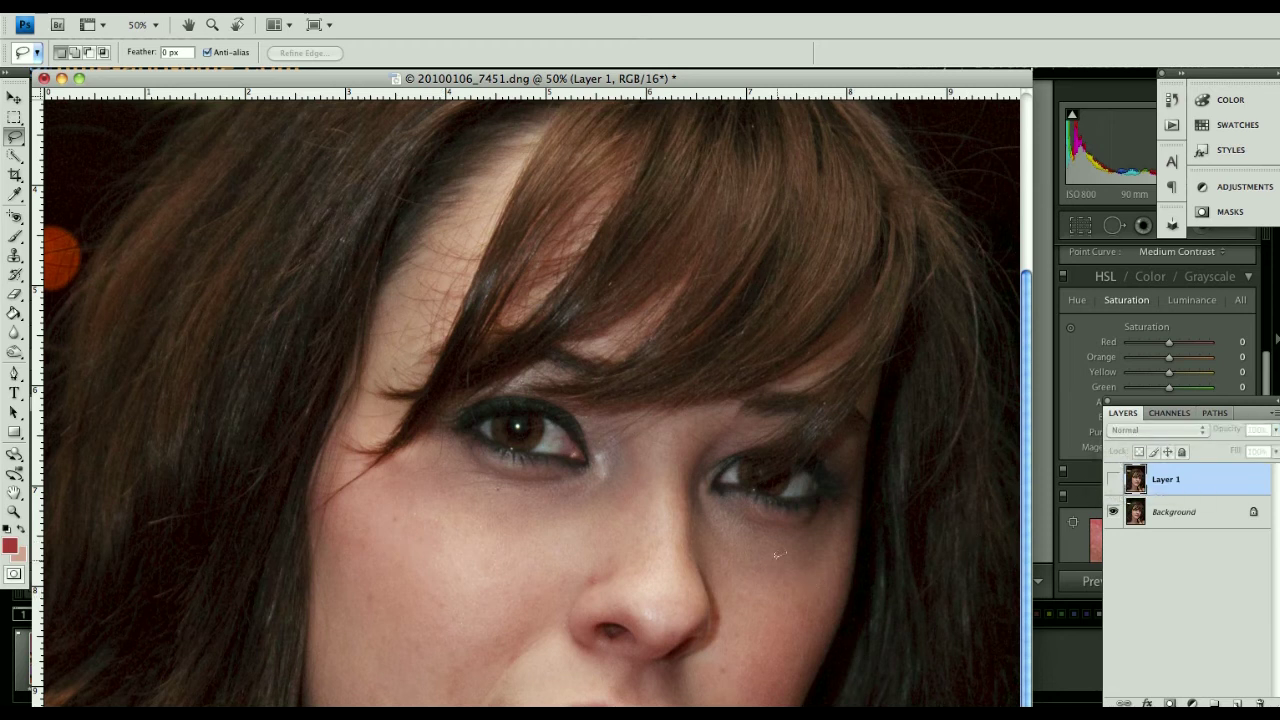
{"action": "left_click", "coordinate": [1114, 481]}
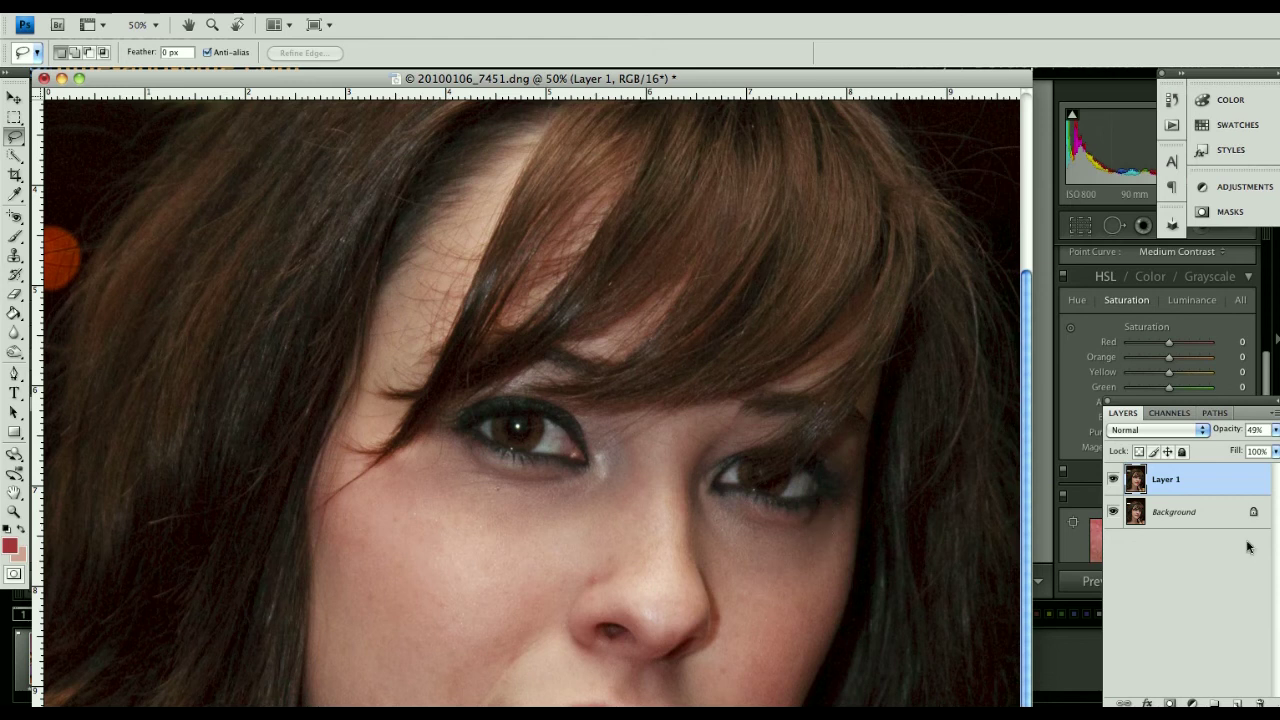
{"action": "right_click", "coordinate": [1221, 487]}
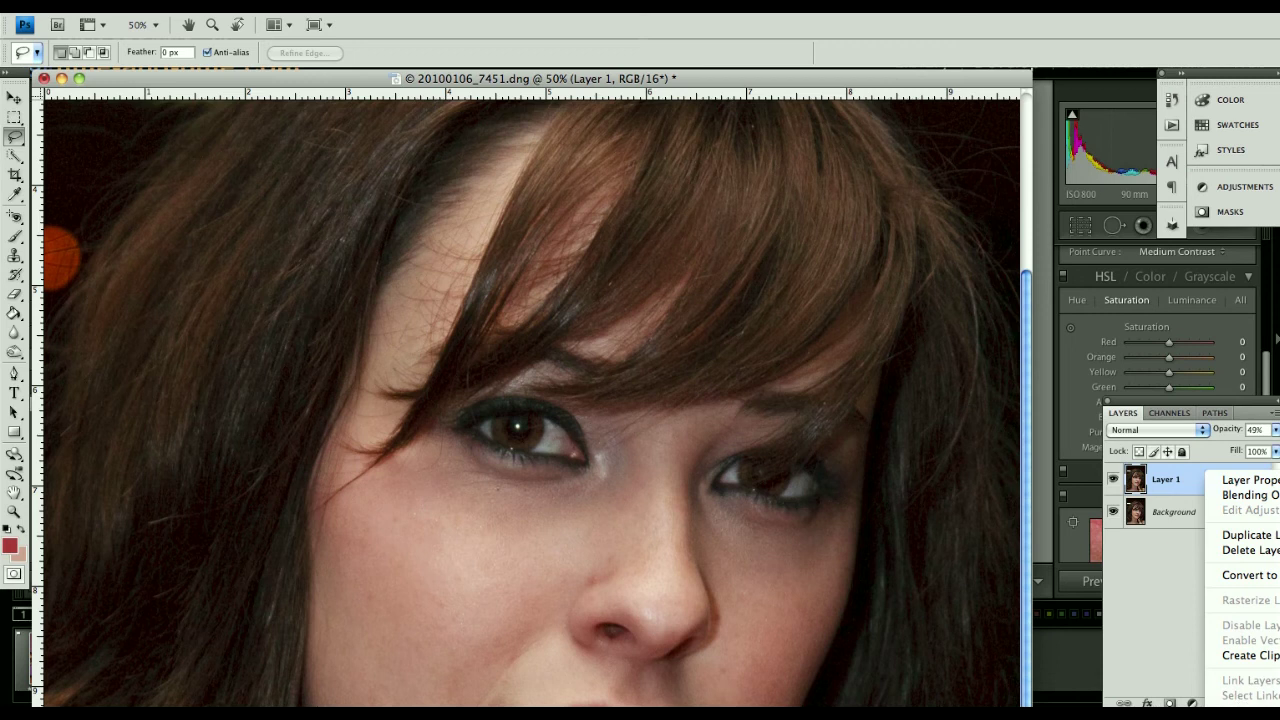
{"action": "left_click", "coordinate": [1245, 706]}
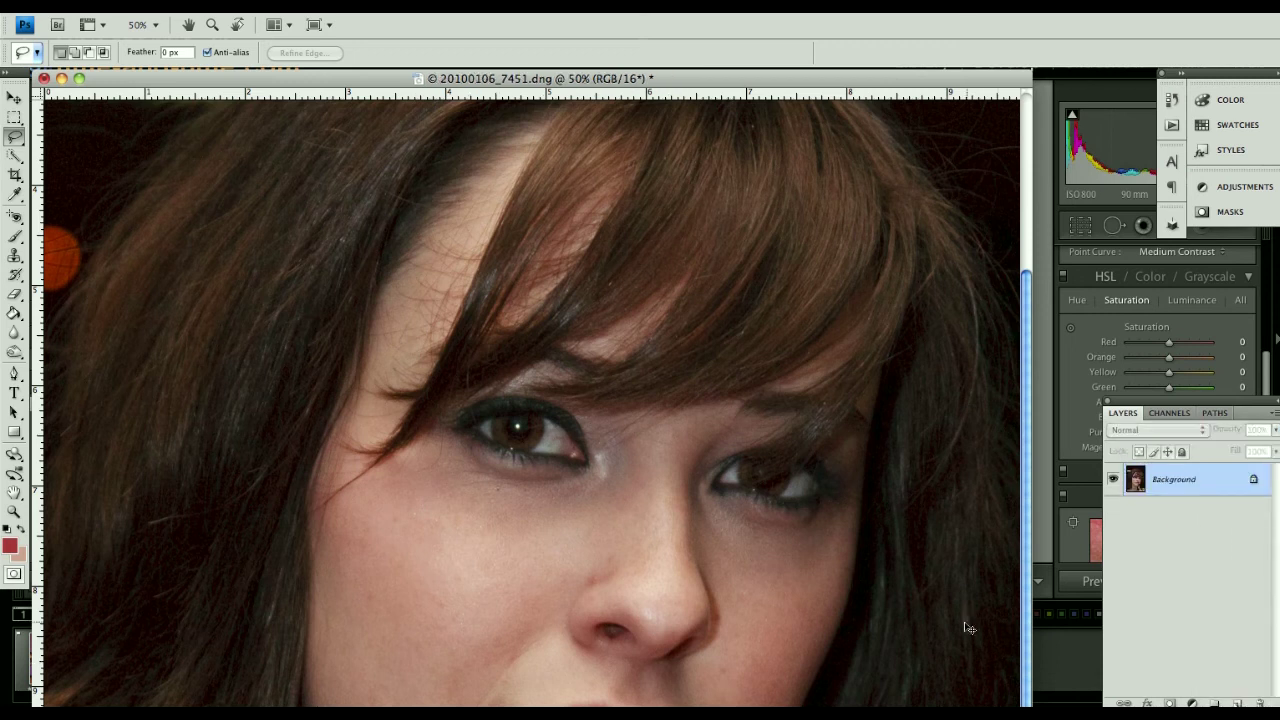
Duplicate the background and set the copy's blend mode to Linear Dodge (Add) after trying Color Dodge.
{"action": "key", "text": "ctrl+minus"}
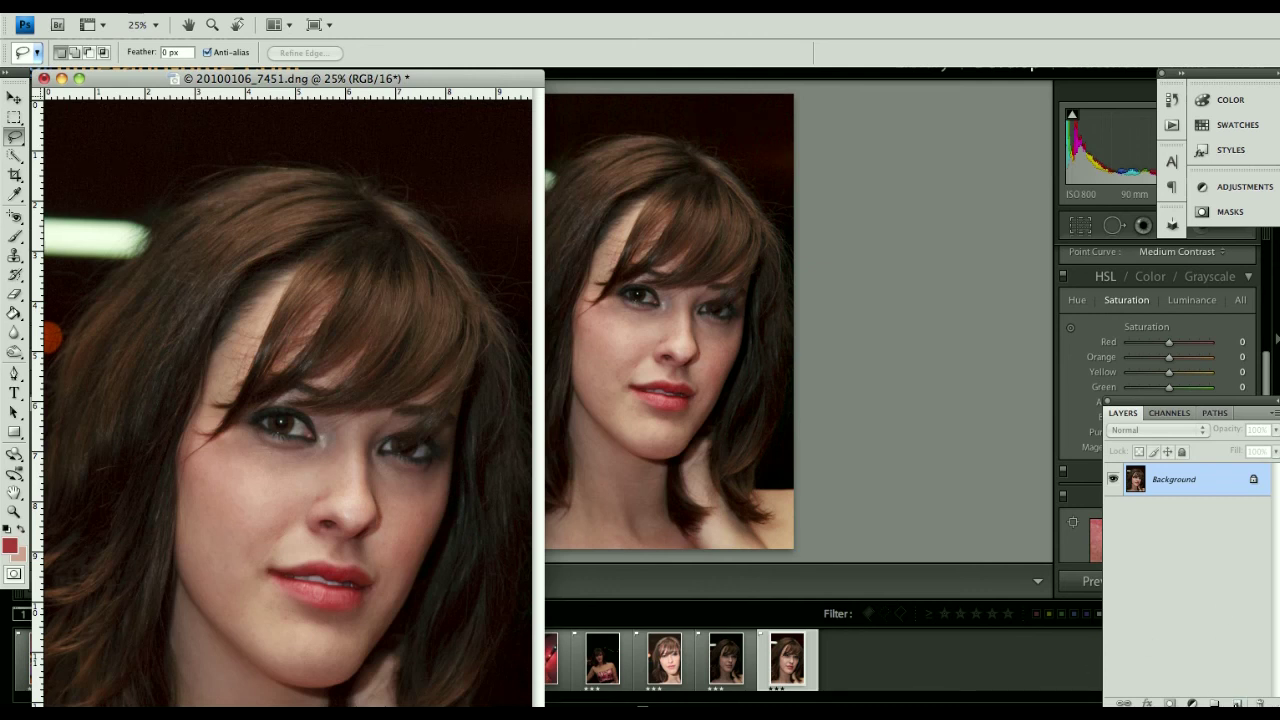
{"action": "key", "text": "ctrl+j"}
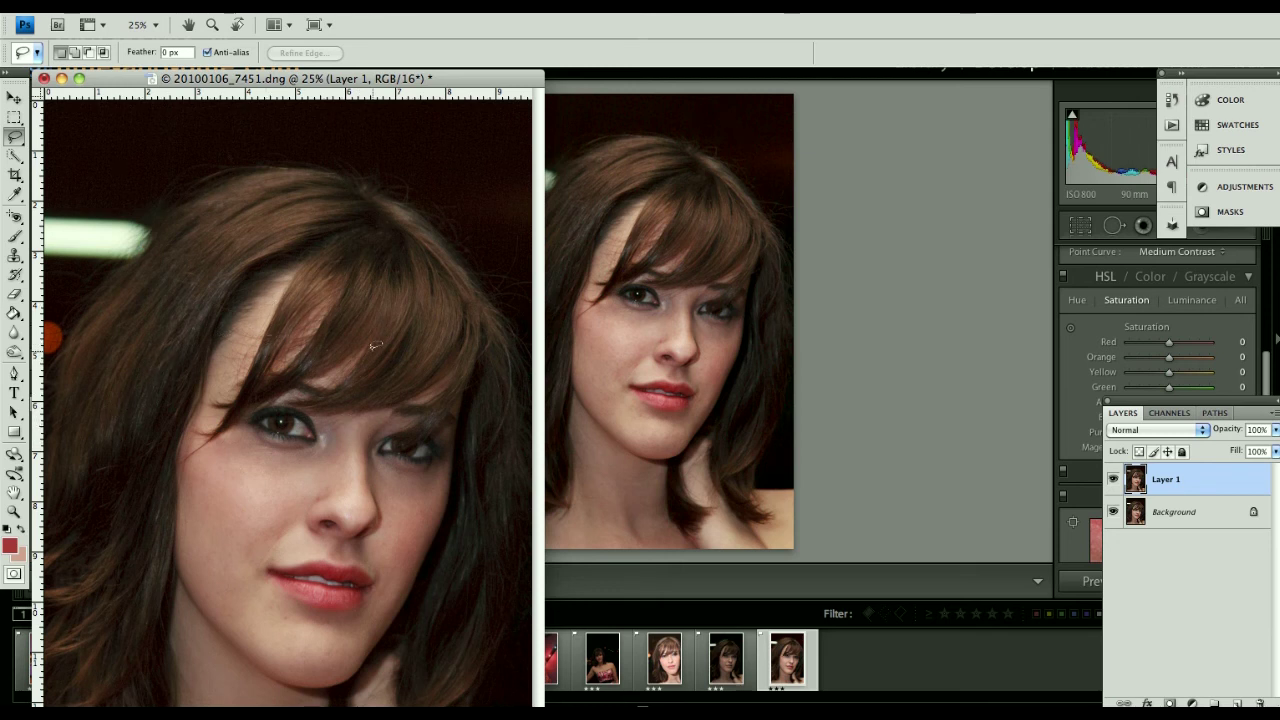
{"action": "left_click", "coordinate": [1154, 434]}
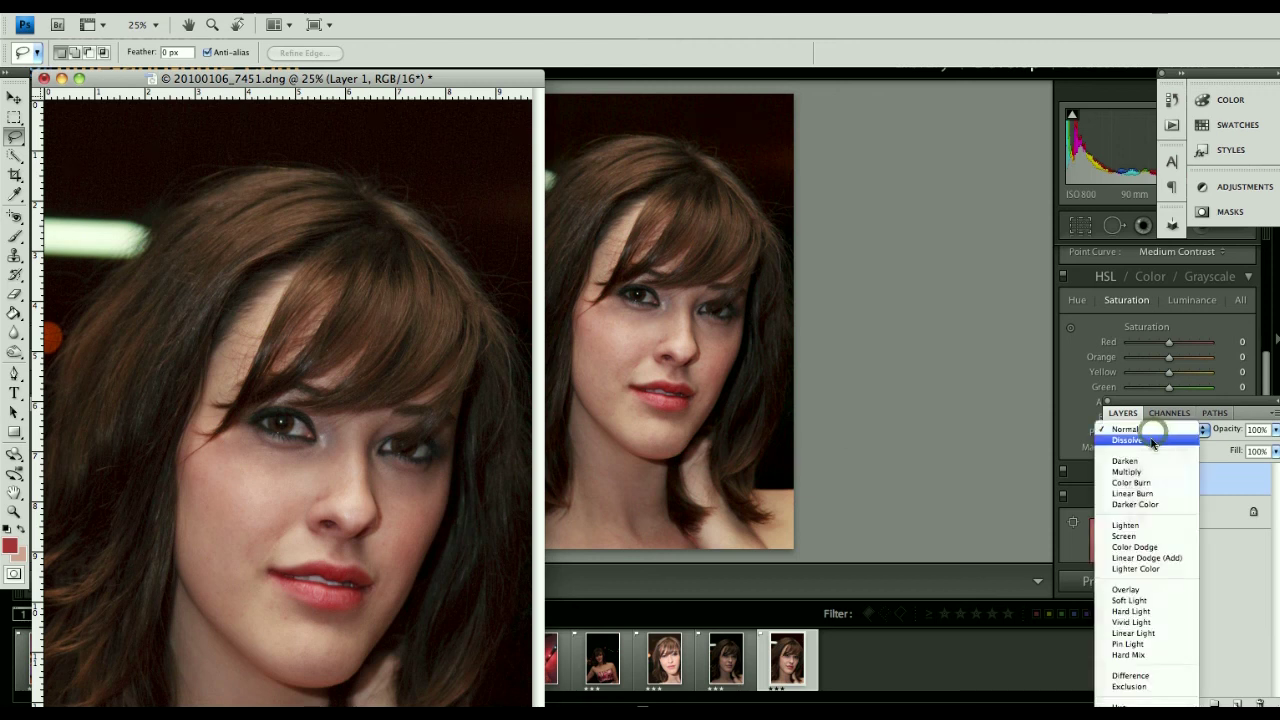
{"action": "left_click", "coordinate": [1160, 548]}
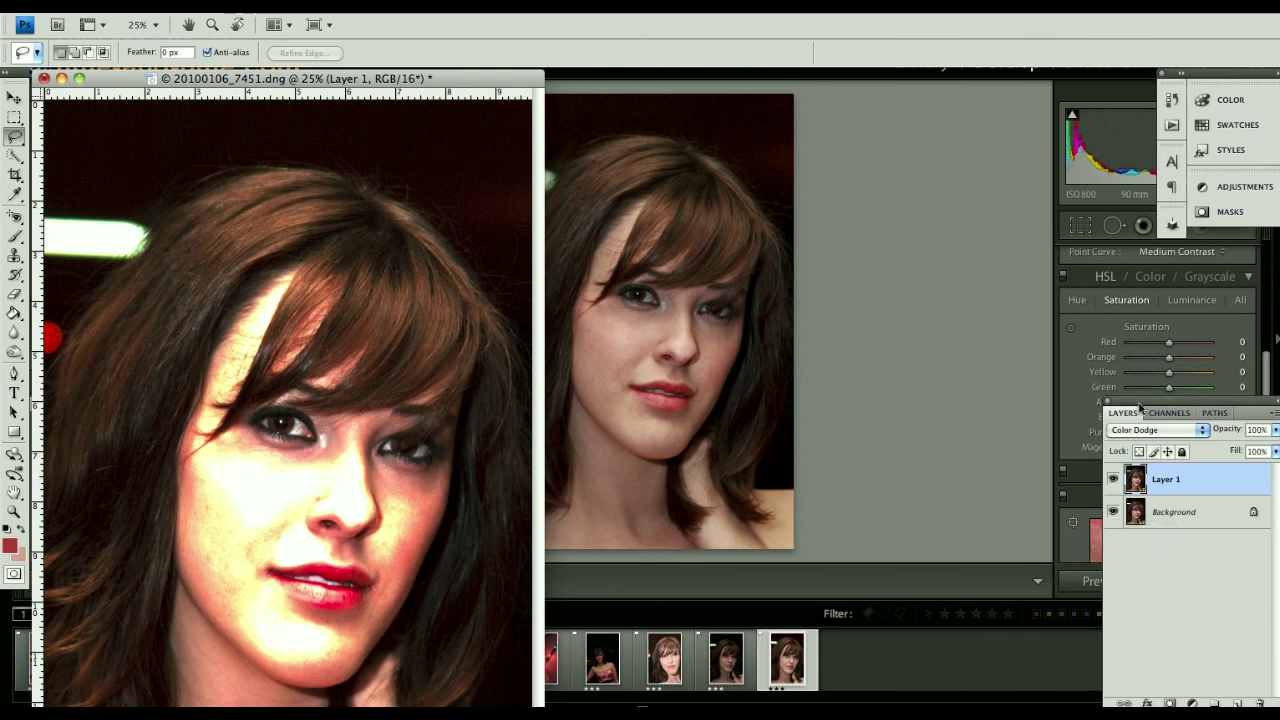
{"action": "left_click", "coordinate": [1170, 433]}
{"action": "left_click", "coordinate": [1168, 437]}
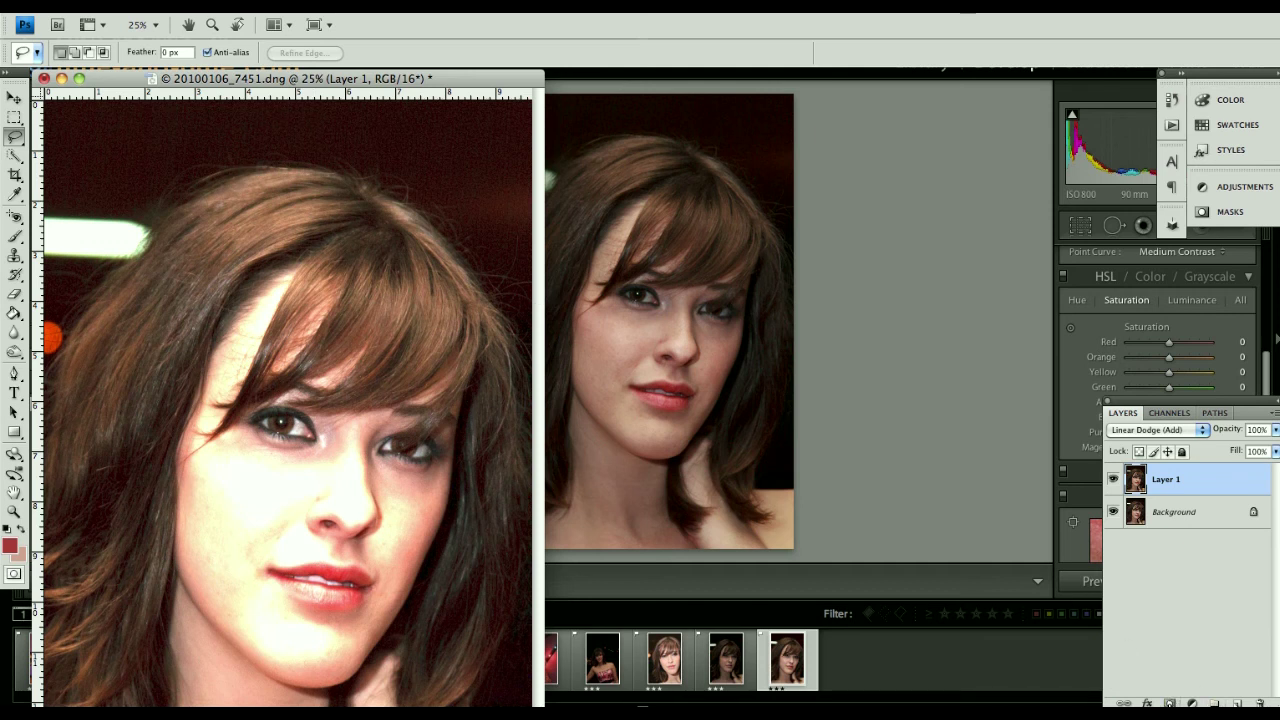
Hide the Linear Dodge layer with a black mask and paint white over the hair highlights using a 300 px brush.
{"action": "left_click", "coordinate": [1168, 703], "text": "alt"}
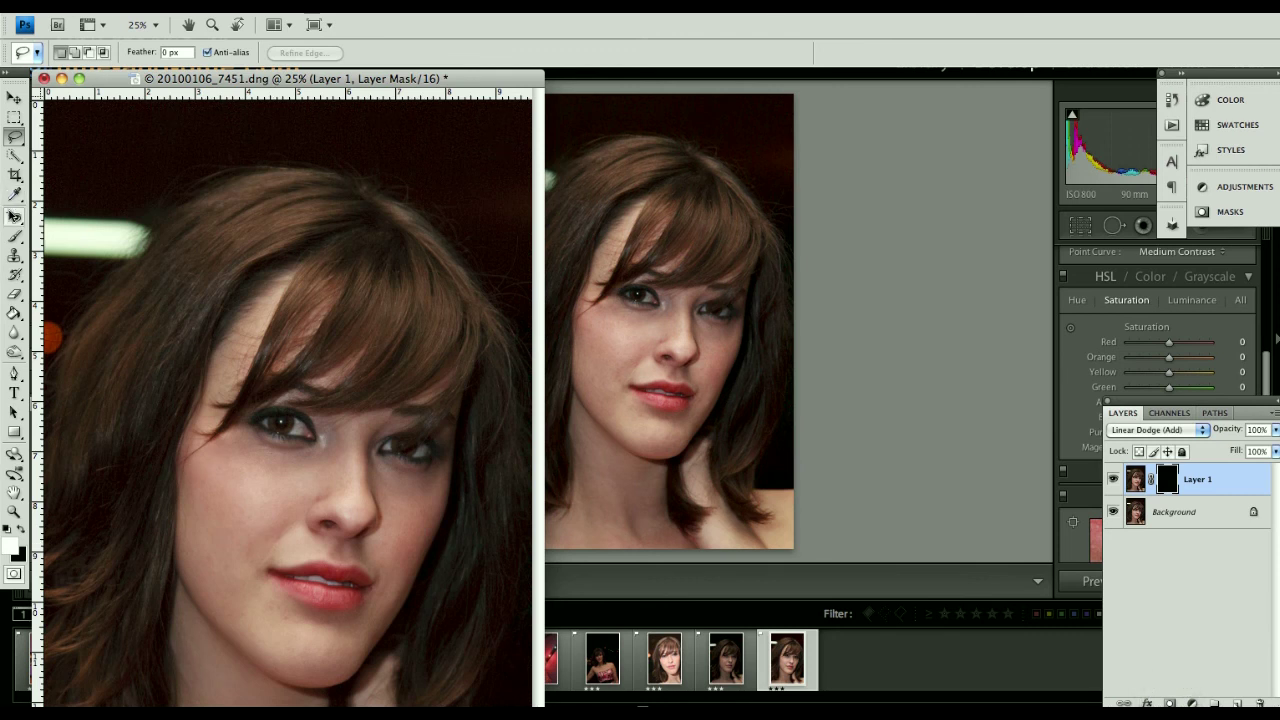
{"action": "left_click", "coordinate": [14, 235]}
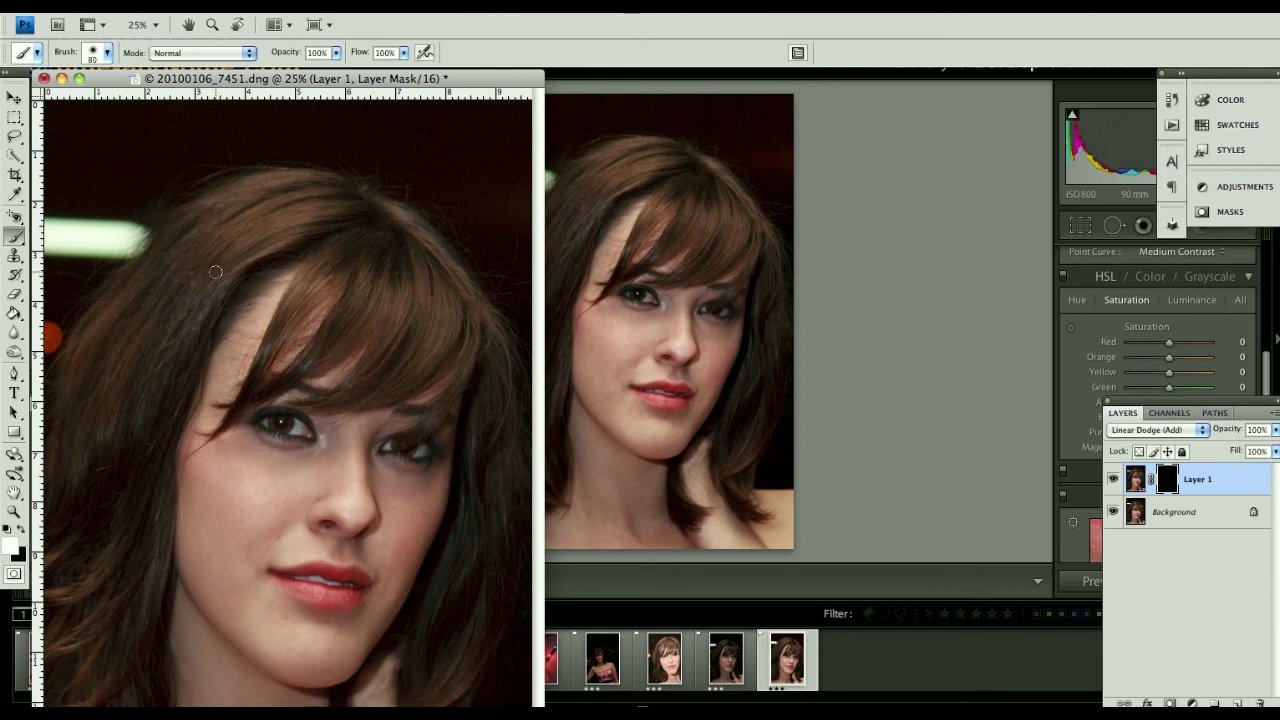
{"action": "mouse_move", "coordinate": [285, 230]}
{"action": "left_mouse_down"}
{"action": "mouse_move", "coordinate": [255, 230]}
{"action": "mouse_move", "coordinate": [290, 215]}
{"action": "mouse_move", "coordinate": [265, 210]}
{"action": "mouse_move", "coordinate": [212, 225]}
{"action": "mouse_move", "coordinate": [275, 185]}
{"action": "mouse_move", "coordinate": [115, 320]}
{"action": "mouse_move", "coordinate": [80, 420]}
{"action": "mouse_move", "coordinate": [94, 407]}
{"action": "mouse_move", "coordinate": [75, 585]}
{"action": "mouse_move", "coordinate": [85, 575]}
{"action": "mouse_move", "coordinate": [96, 674]}
{"action": "left_mouse_up"}
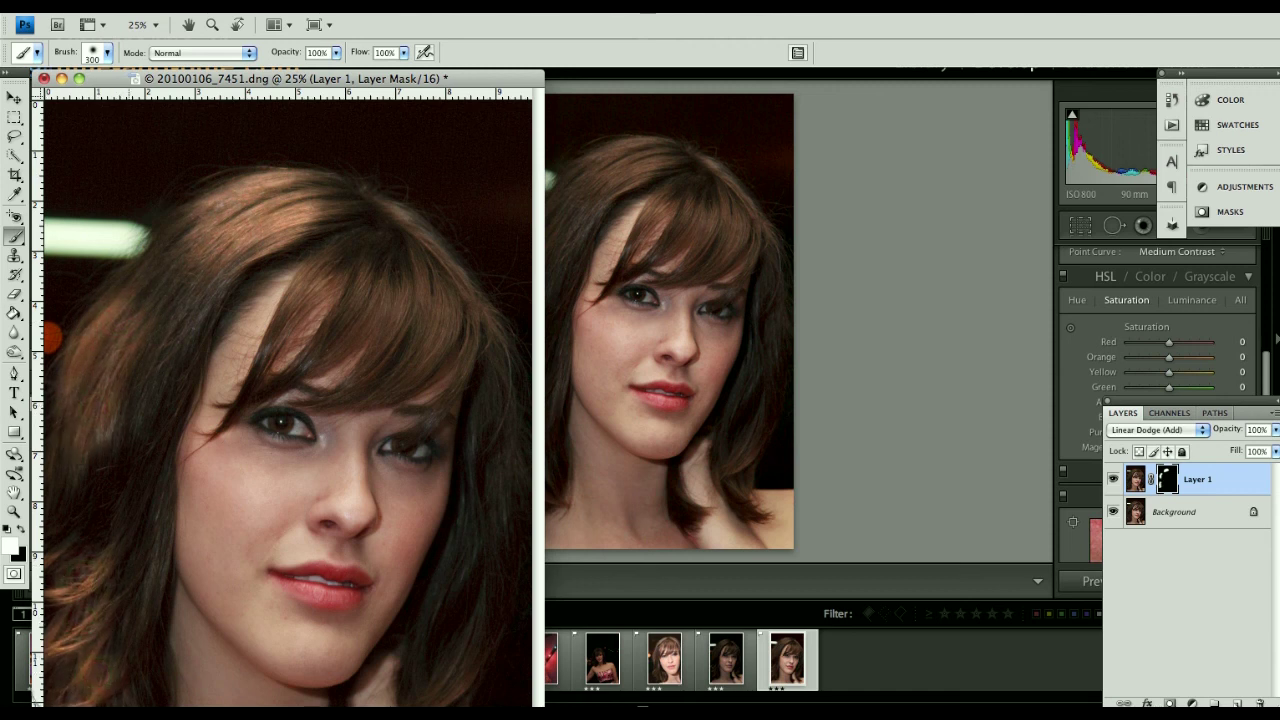
Extend the white painting on the Linear Dodge layer's mask over the bangs and the hair strands beside the face and neck.
{"action": "mouse_move", "coordinate": [355, 245]}
{"action": "left_mouse_down"}
{"action": "mouse_move", "coordinate": [310, 330]}
{"action": "mouse_move", "coordinate": [337, 333]}
{"action": "mouse_move", "coordinate": [356, 296]}
{"action": "mouse_move", "coordinate": [368, 347]}
{"action": "mouse_move", "coordinate": [420, 320]}
{"action": "mouse_move", "coordinate": [413, 365]}
{"action": "mouse_move", "coordinate": [401, 272]}
{"action": "mouse_move", "coordinate": [386, 255]}
{"action": "mouse_move", "coordinate": [399, 244]}
{"action": "mouse_move", "coordinate": [429, 273]}
{"action": "mouse_move", "coordinate": [448, 372]}
{"action": "left_mouse_up"}
{"action": "left_click_drag", "start_coordinate": [496, 493], "coordinate": [488, 437]}
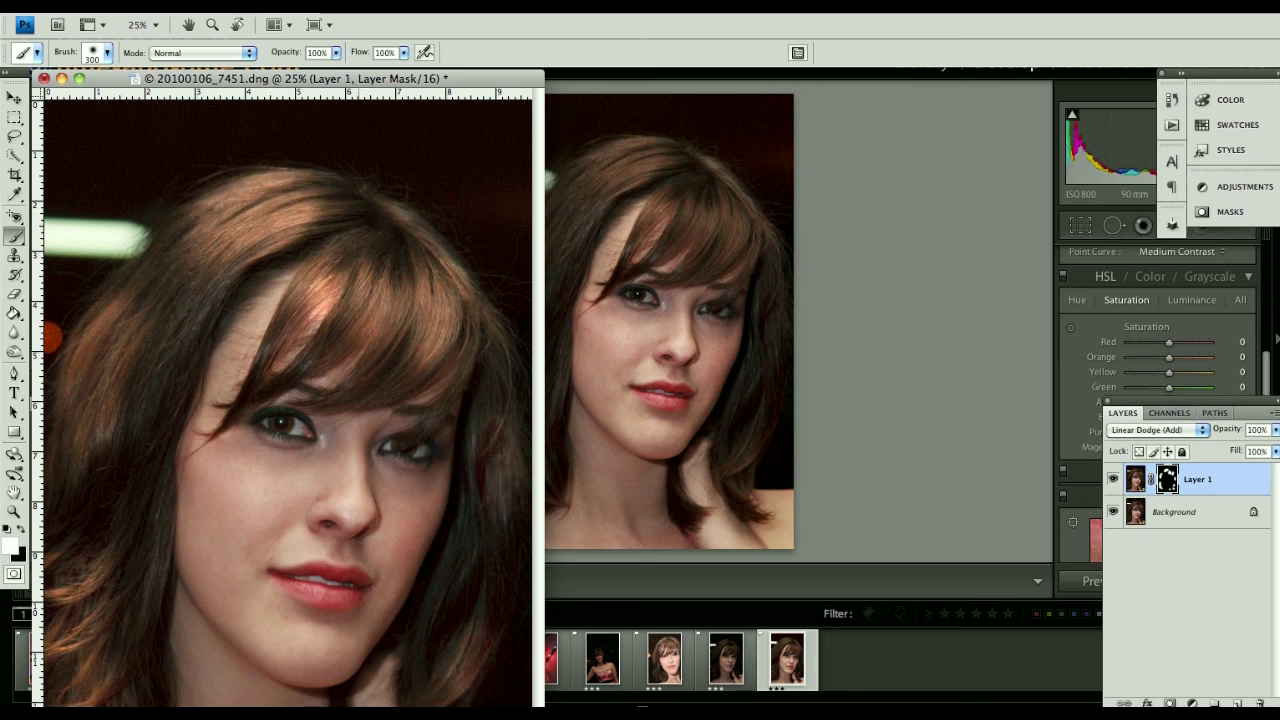
{"action": "left_click", "coordinate": [456, 607]}
Soften the Linear Dodge layer's mask with a Gaussian Blur of 52.2 pixels radius, previewing it at the hair highlights.
{"action": "left_click", "coordinate": [1167, 479]}
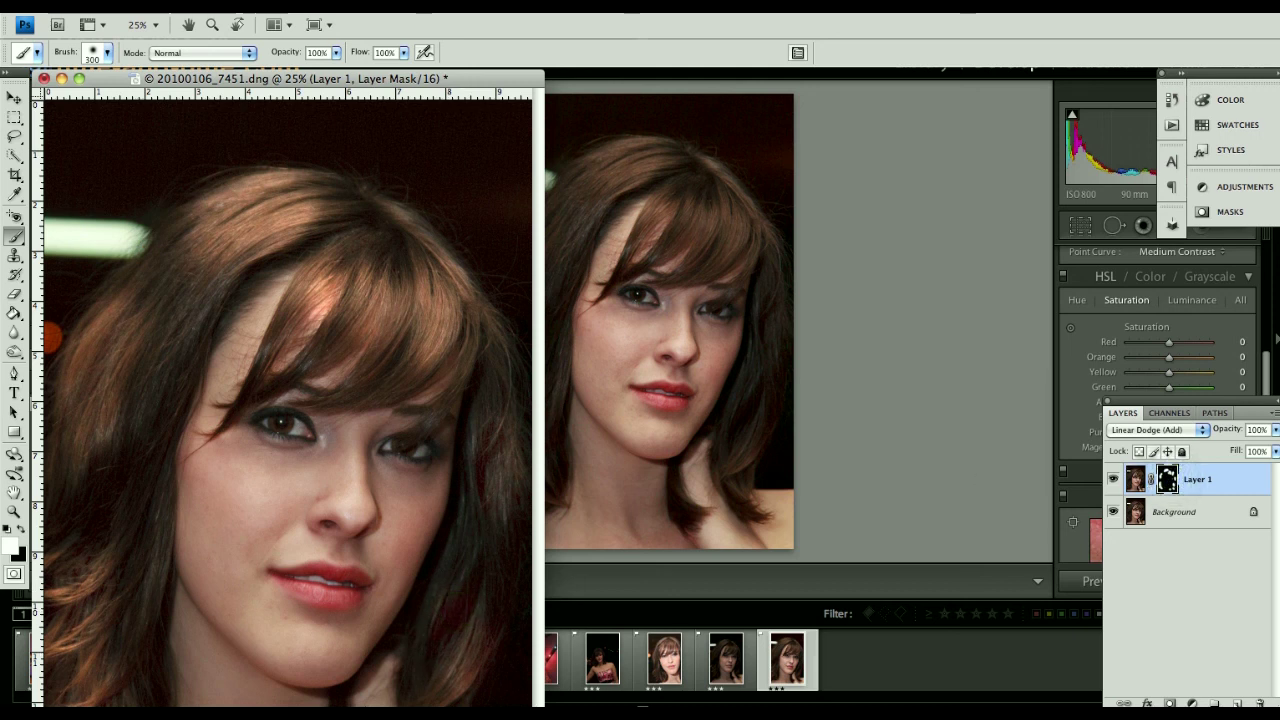
{"action": "left_click", "coordinate": [360, 6]}
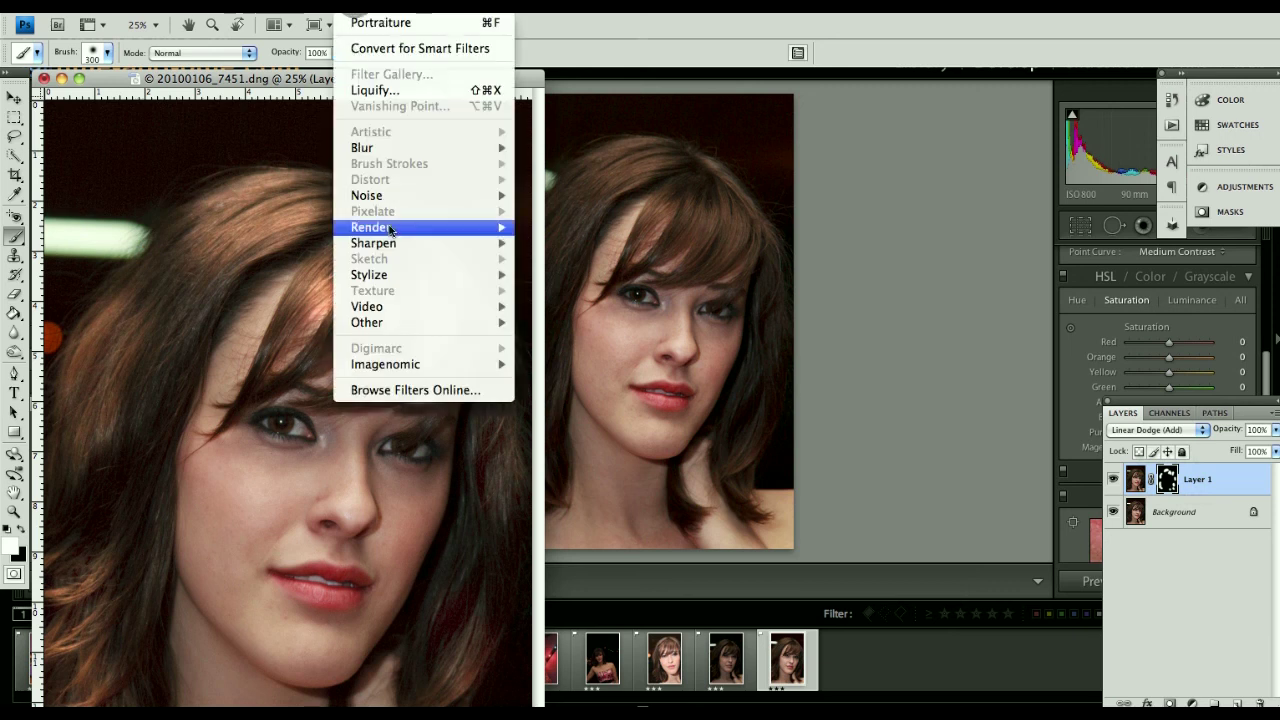
{"action": "mouse_move", "coordinate": [383, 147]}
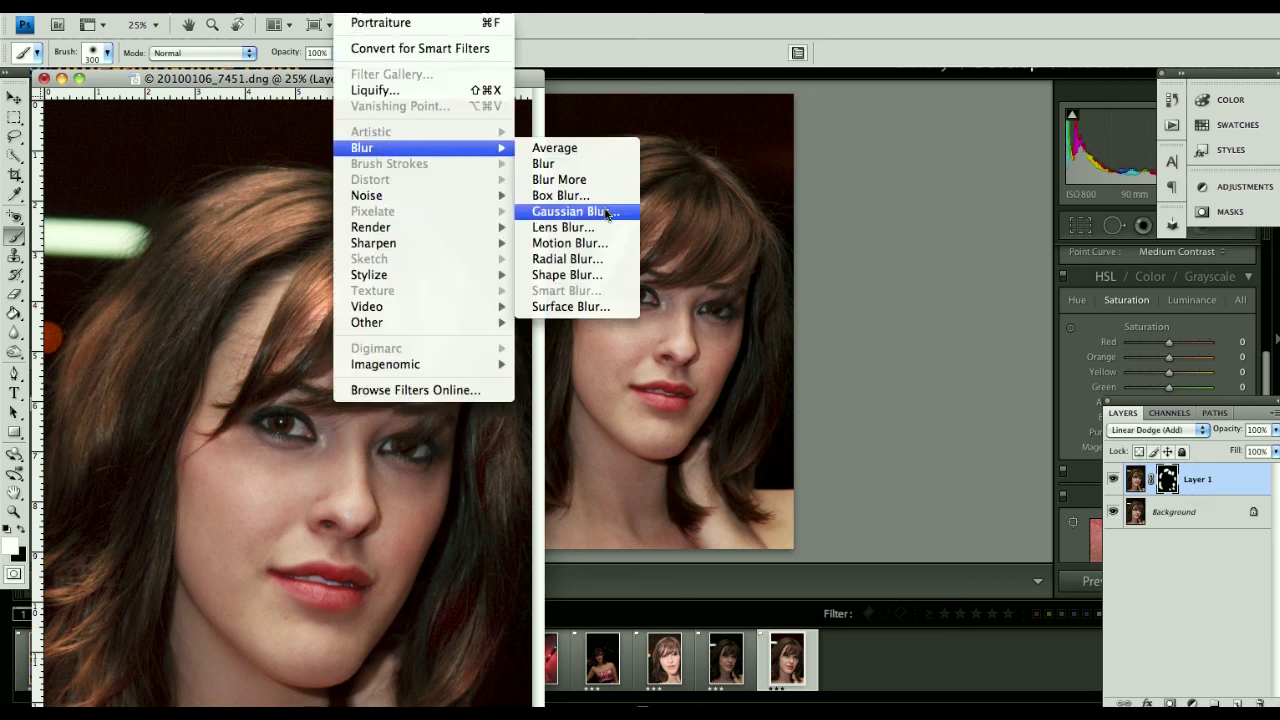
{"action": "left_click", "coordinate": [574, 211]}
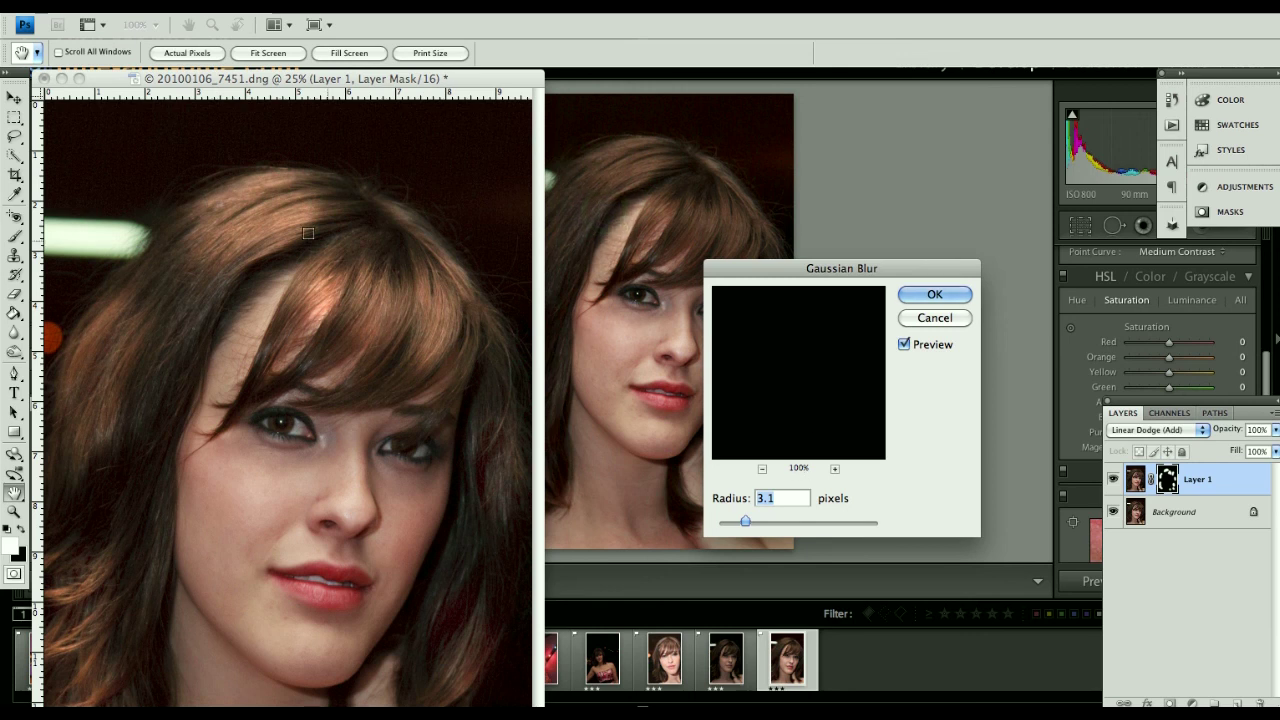
{"action": "left_click", "coordinate": [307, 232]}
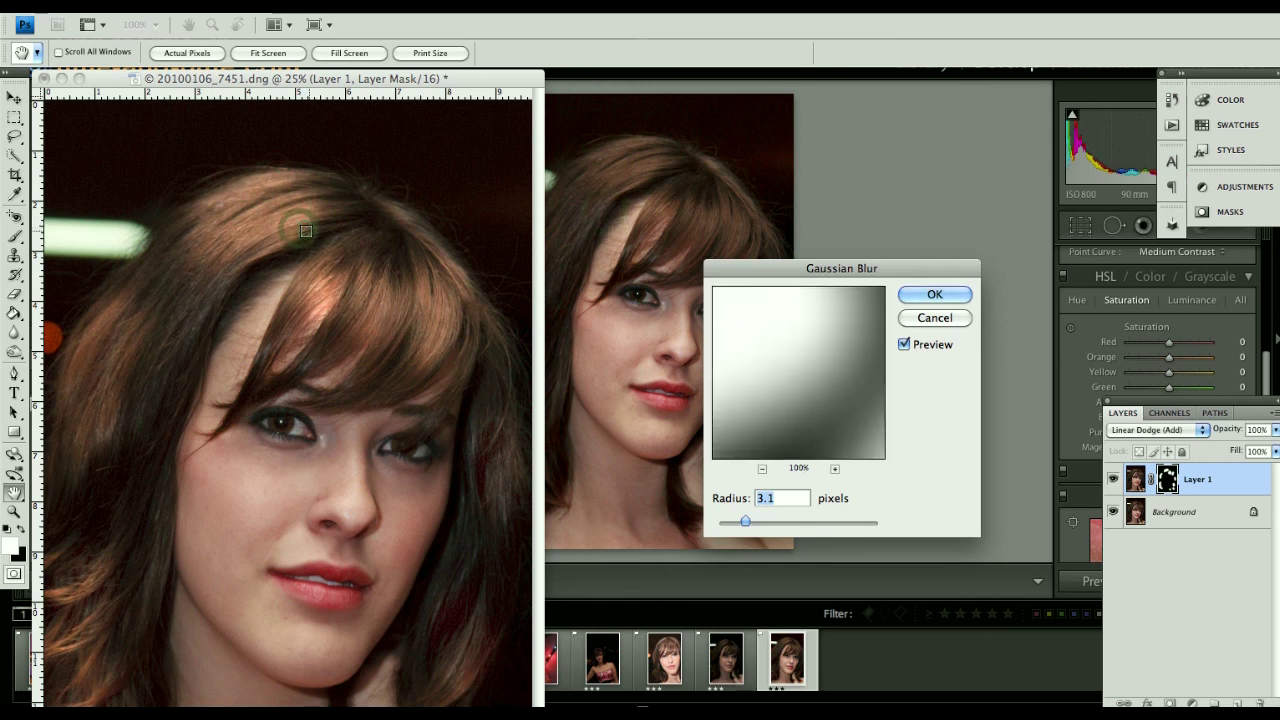
{"action": "left_click_drag", "start_coordinate": [746, 522], "coordinate": [820, 526]}
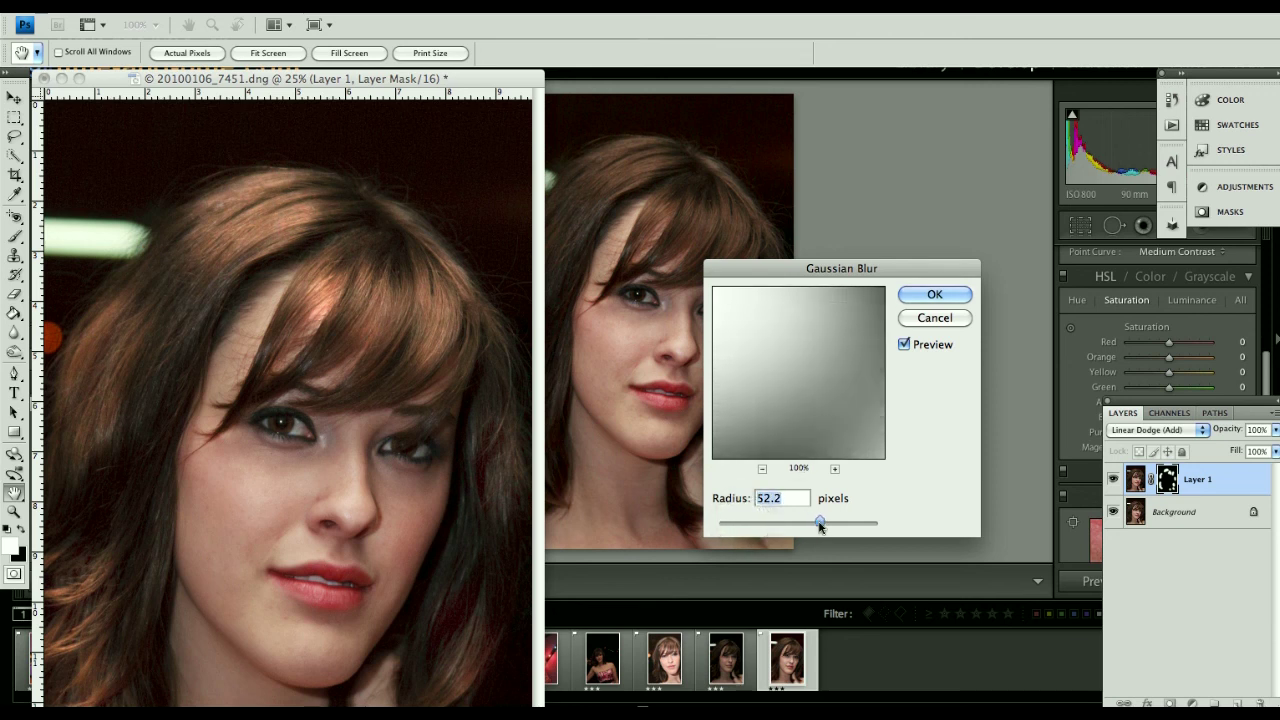
{"action": "left_click", "coordinate": [935, 295]}
{"action": "key", "text": "b"}
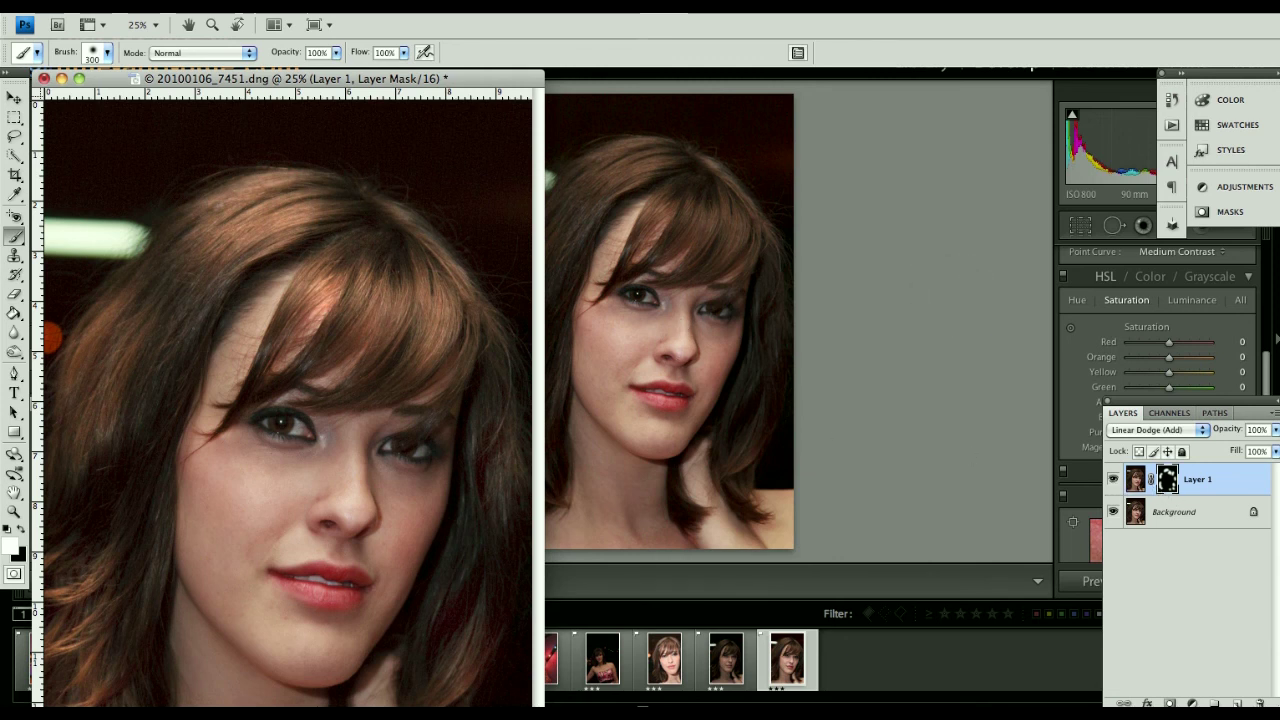
Compare the whole portrait with and without the Linear Dodge hair layer by toggling that layer's visibility.
{"action": "key", "text": "super+minus"}
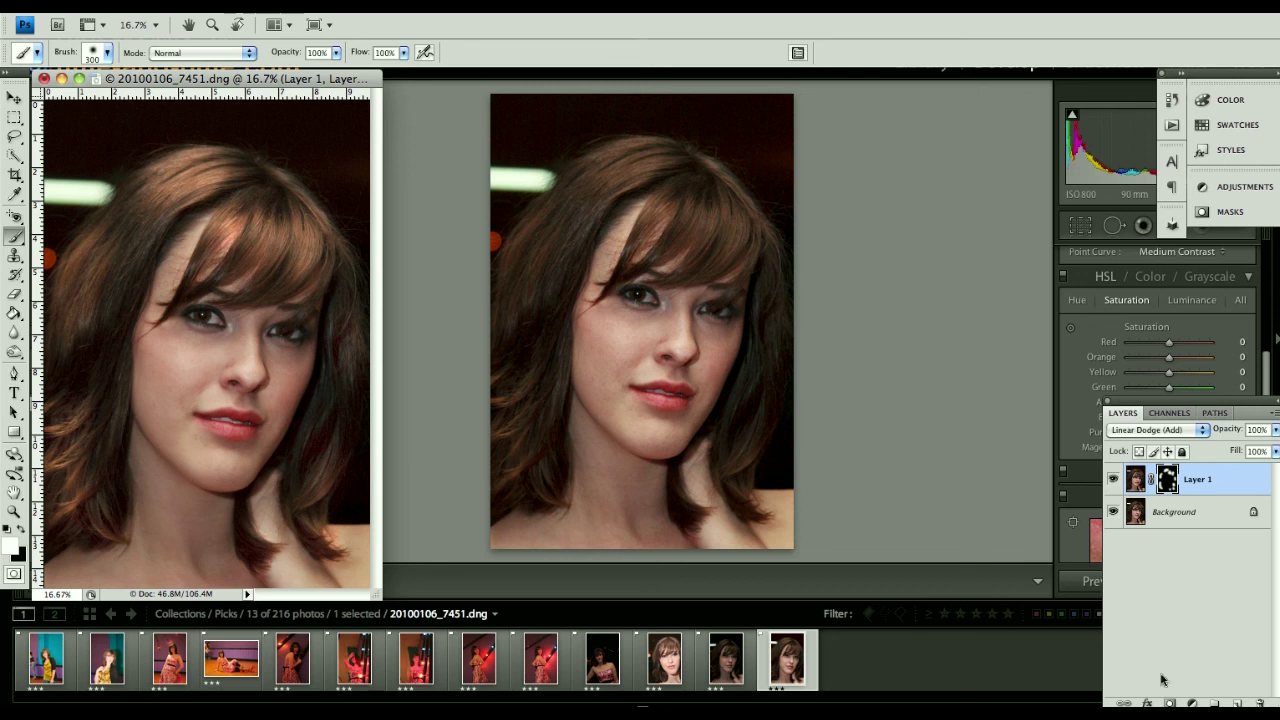
{"action": "left_click", "coordinate": [1112, 482]}
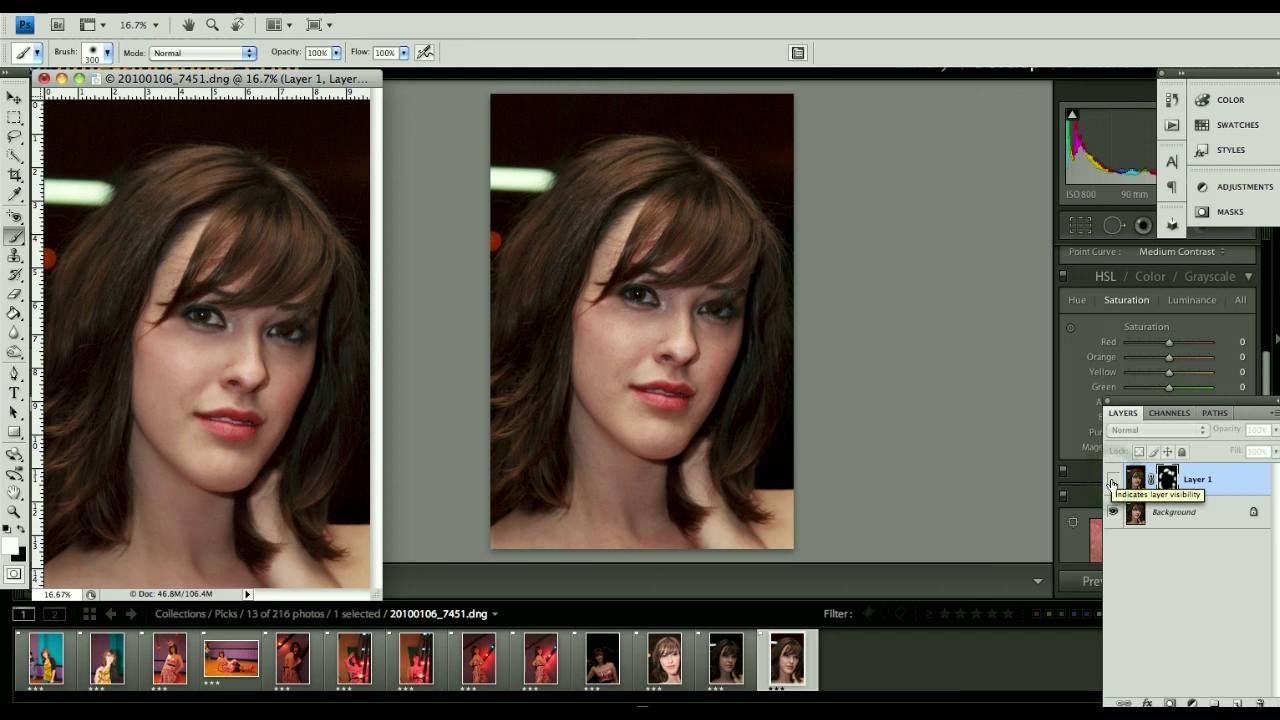
{"action": "left_click", "coordinate": [1112, 483]}
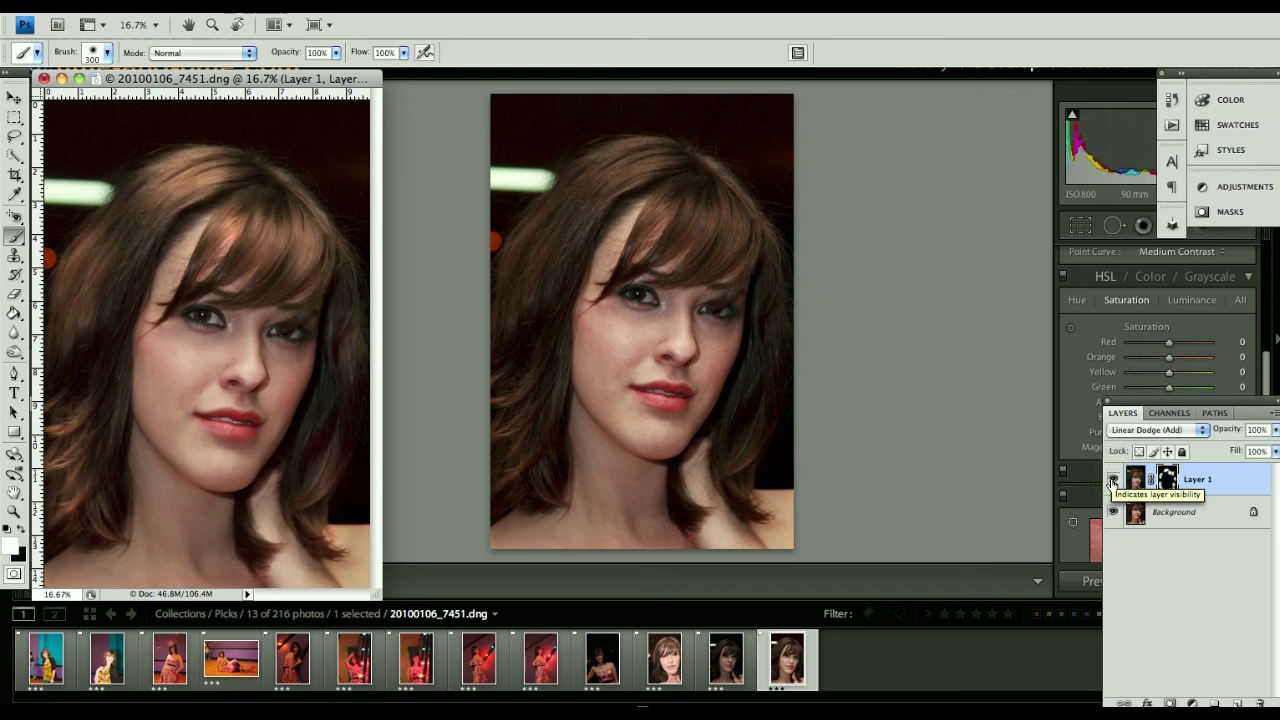